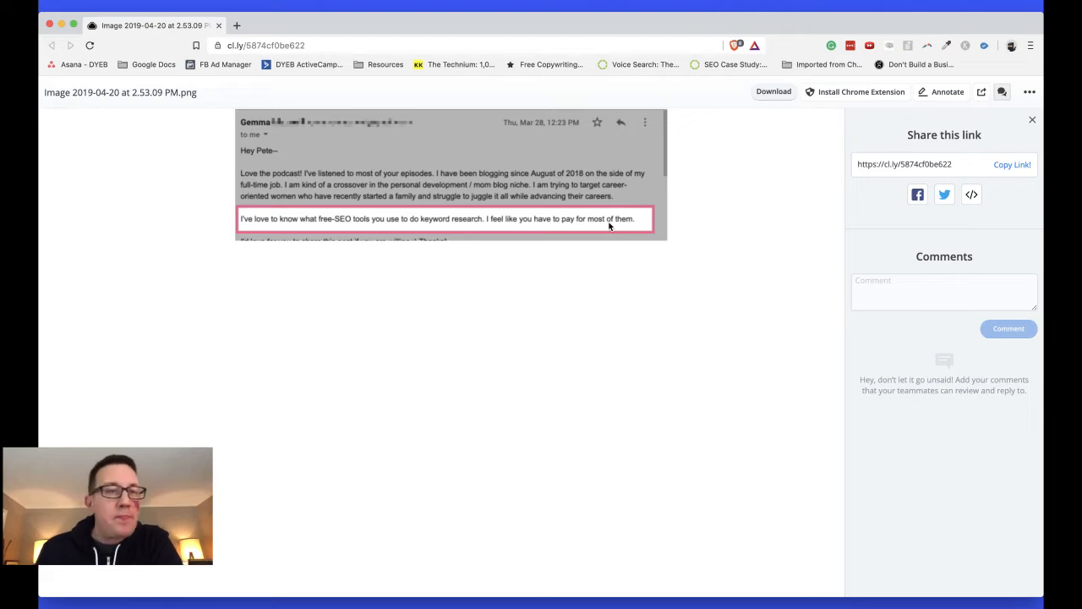
# - Close the shared image page and load google.com in its place
pyautogui.click(237, 26)
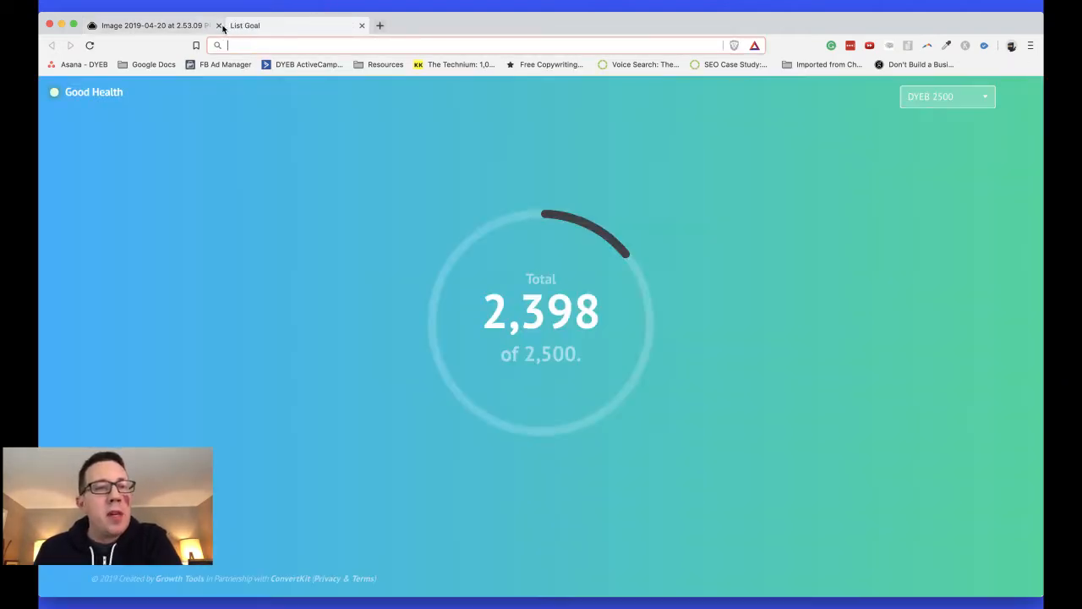
pyautogui.click(218, 25)
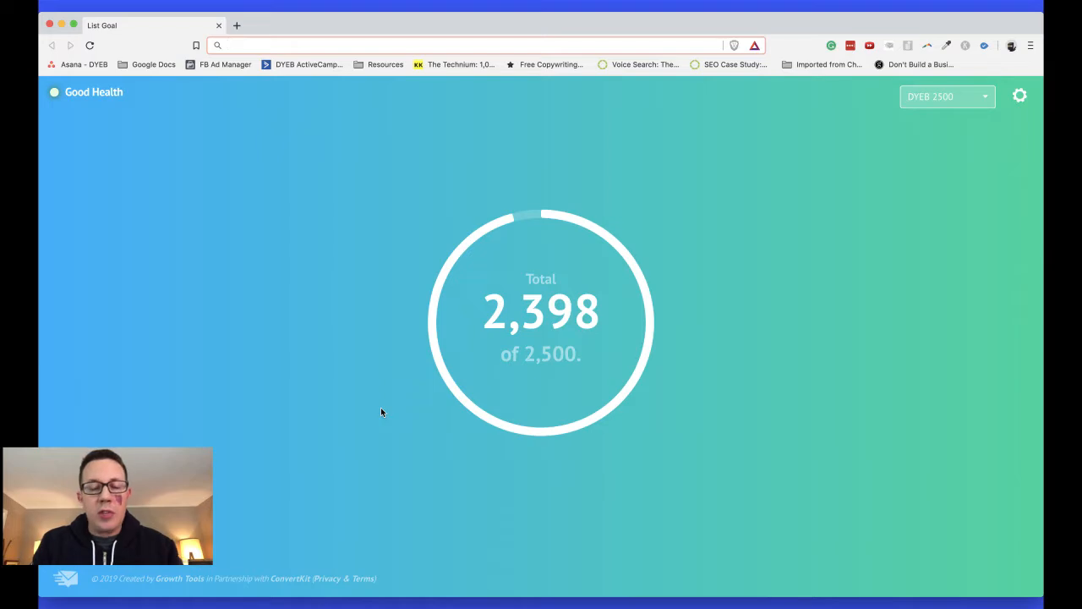
pyautogui.write('google.com')
pyautogui.press('Return')
# - Open answerthepublic.com and keywordseverywhere.com in separate tabs alongside Google
pyautogui.press('super+t')
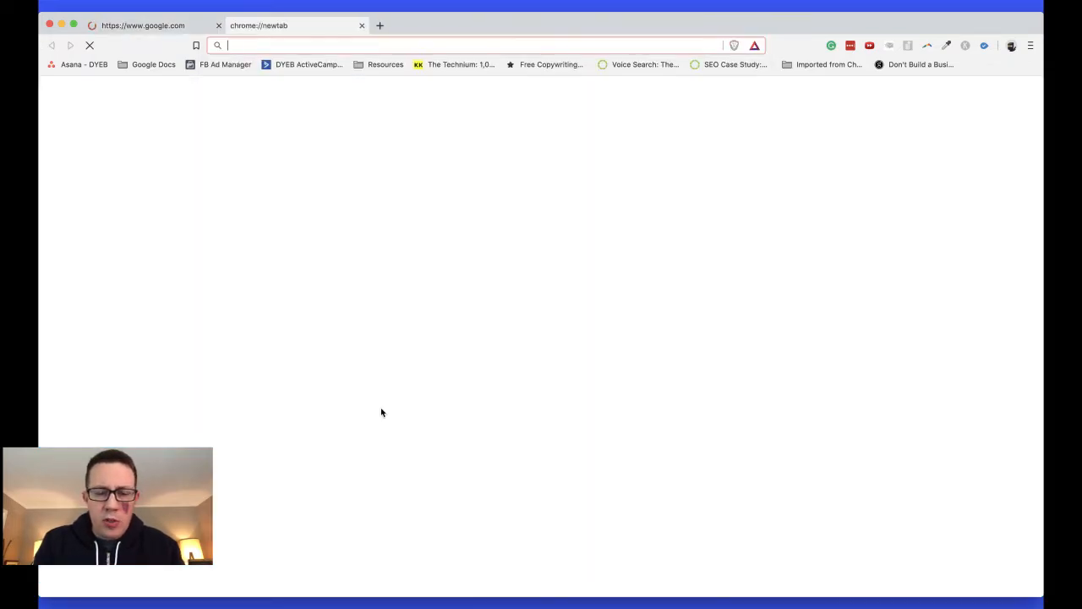
pyautogui.write('answer')
pyautogui.press('Return')
pyautogui.press('super+t')
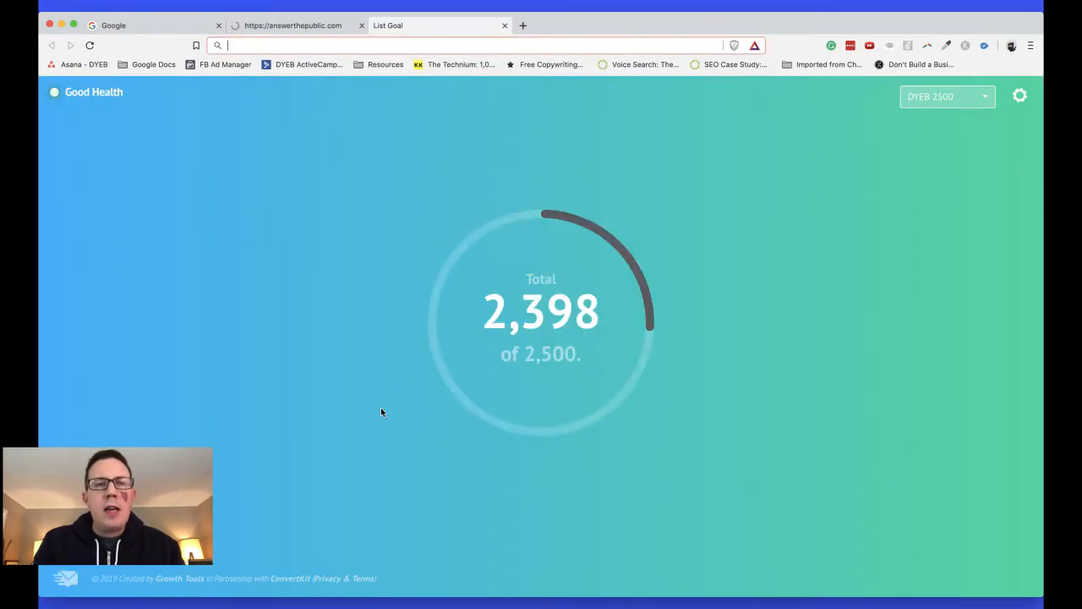
pyautogui.write('keyword')
pyautogui.press('Return')
pyautogui.press('super+1')
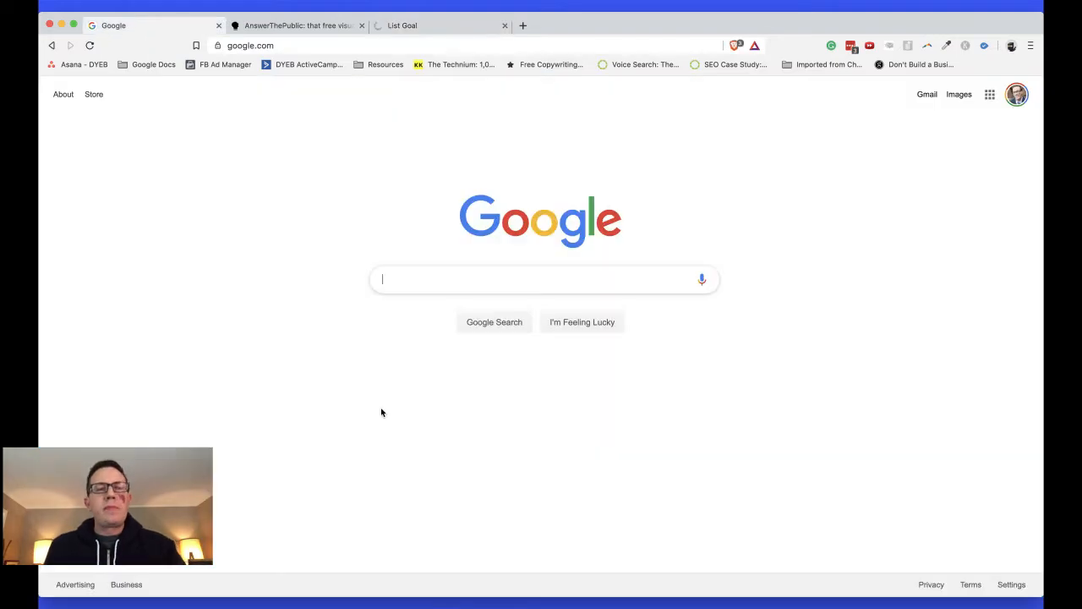
# - Look over the Keywords Everywhere, Google and AnswerThePublic home pages
pyautogui.click(289, 27)
pyautogui.click(416, 25)
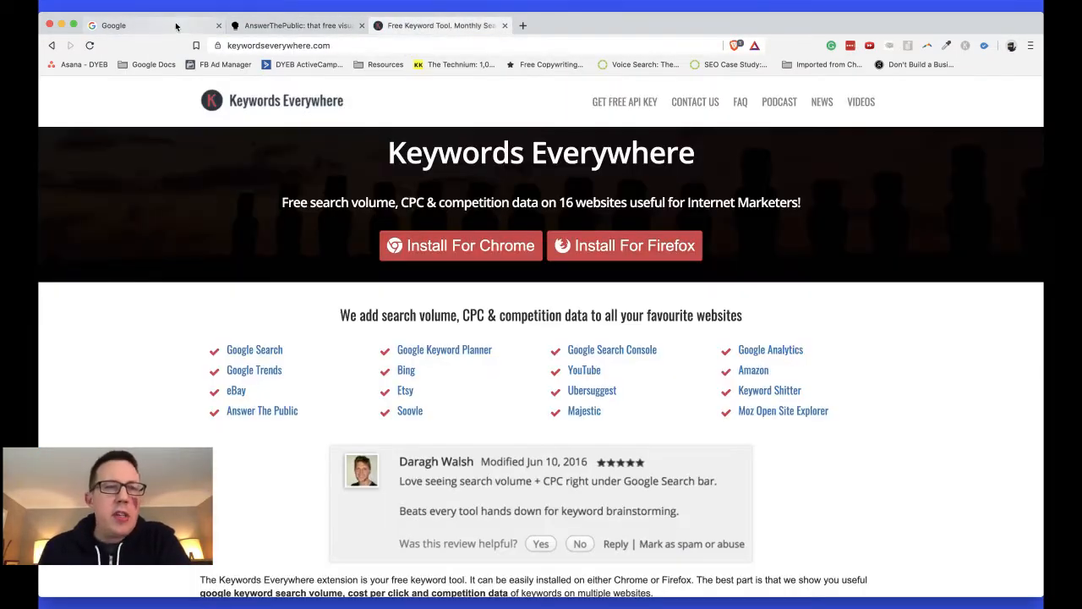
pyautogui.click(178, 27)
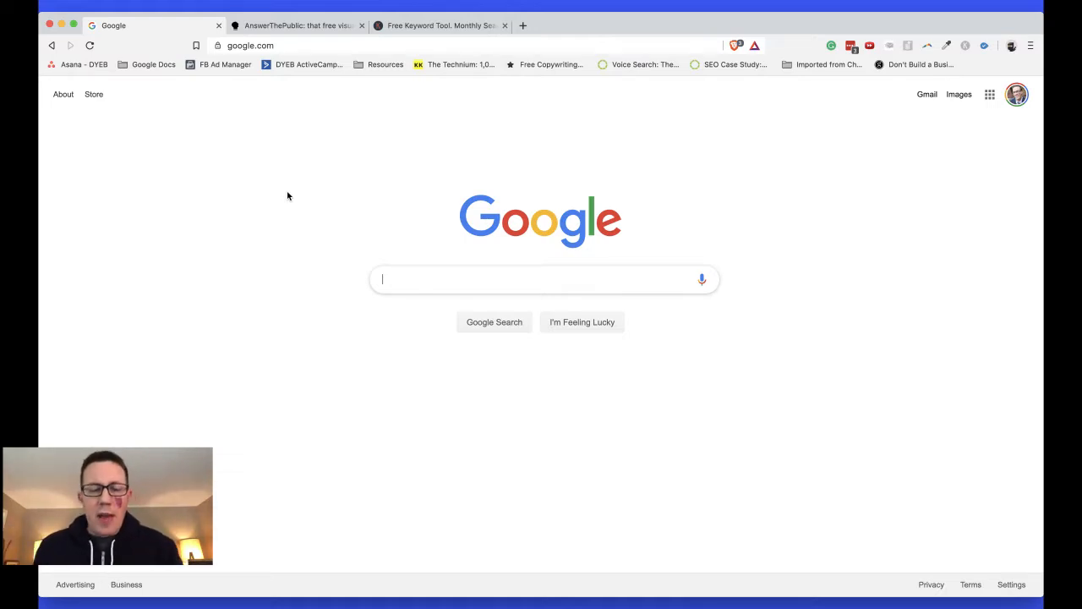
pyautogui.hotkey('ctrl', 'Tab')
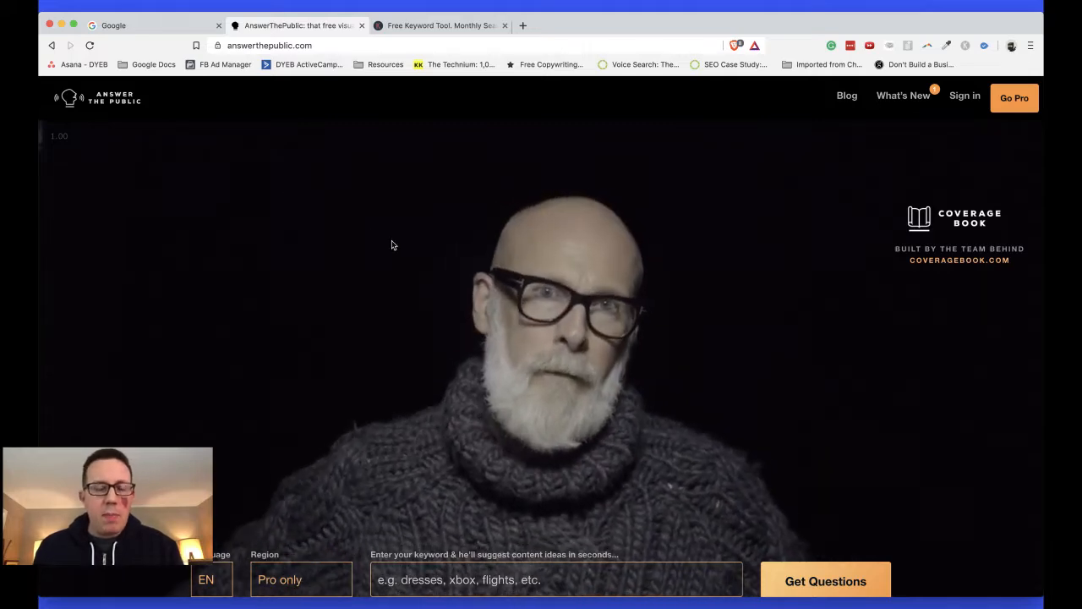
pyautogui.scroll(-3, 392, 245)
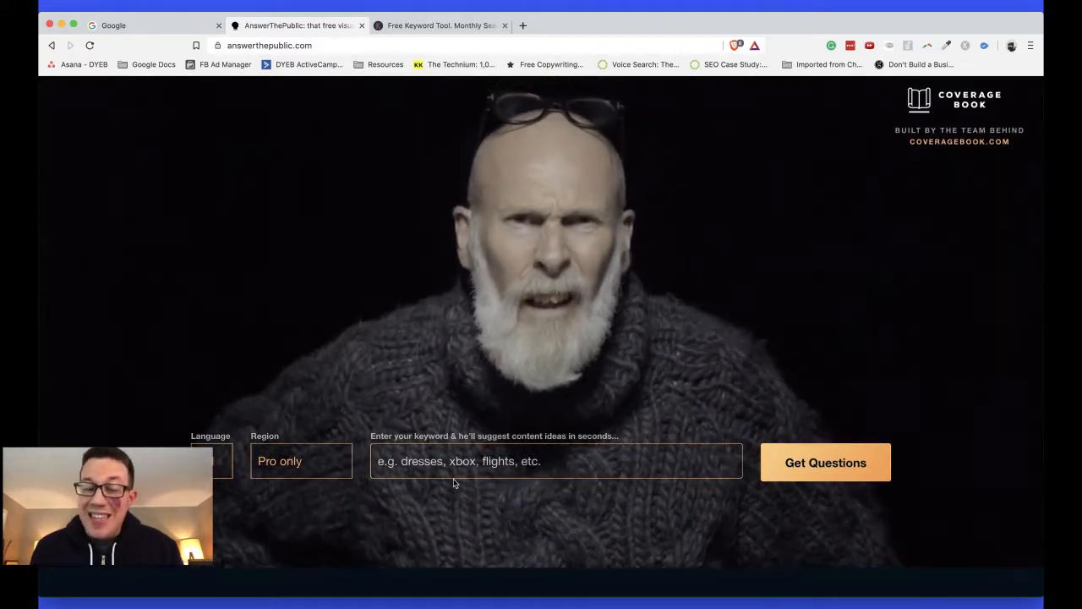
pyautogui.scroll(2, 455, 483)
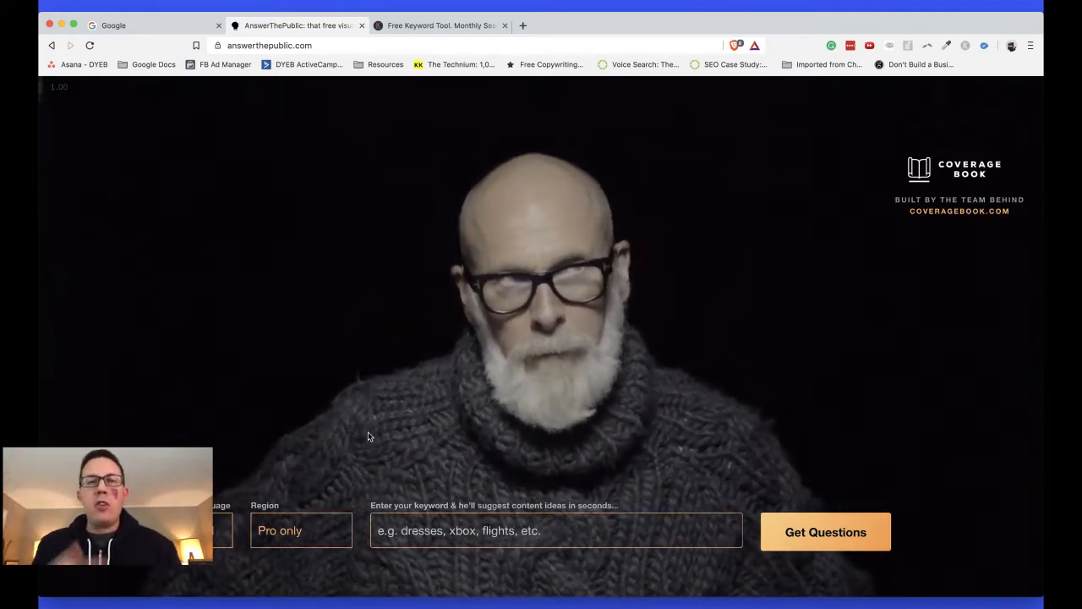
# - Turn on the Keywords Everywhere browser extension
pyautogui.hotkey('ctrl', 'Tab')
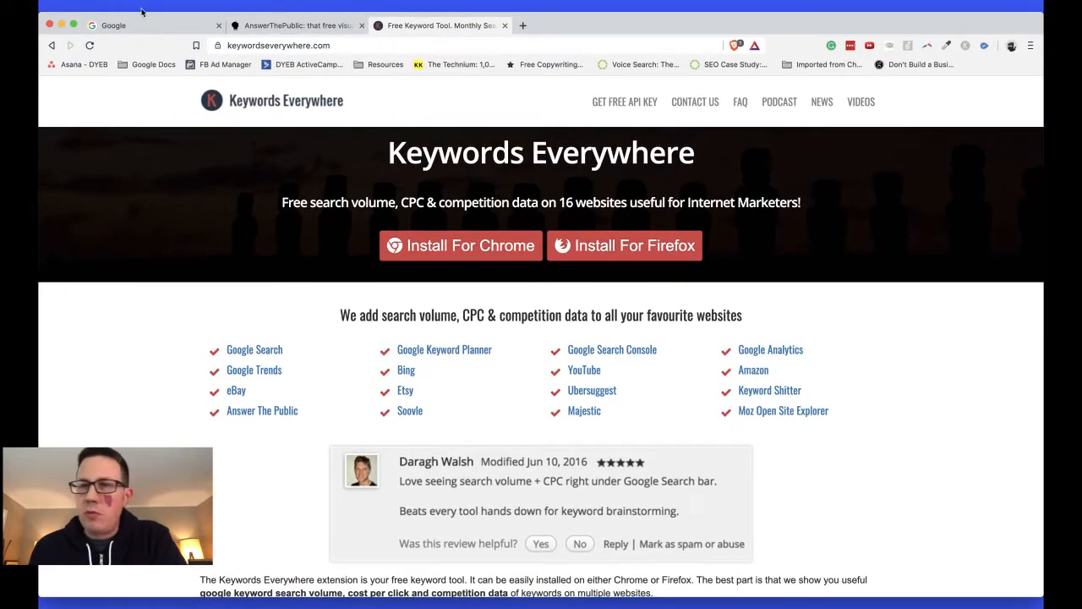
pyautogui.click(967, 47)
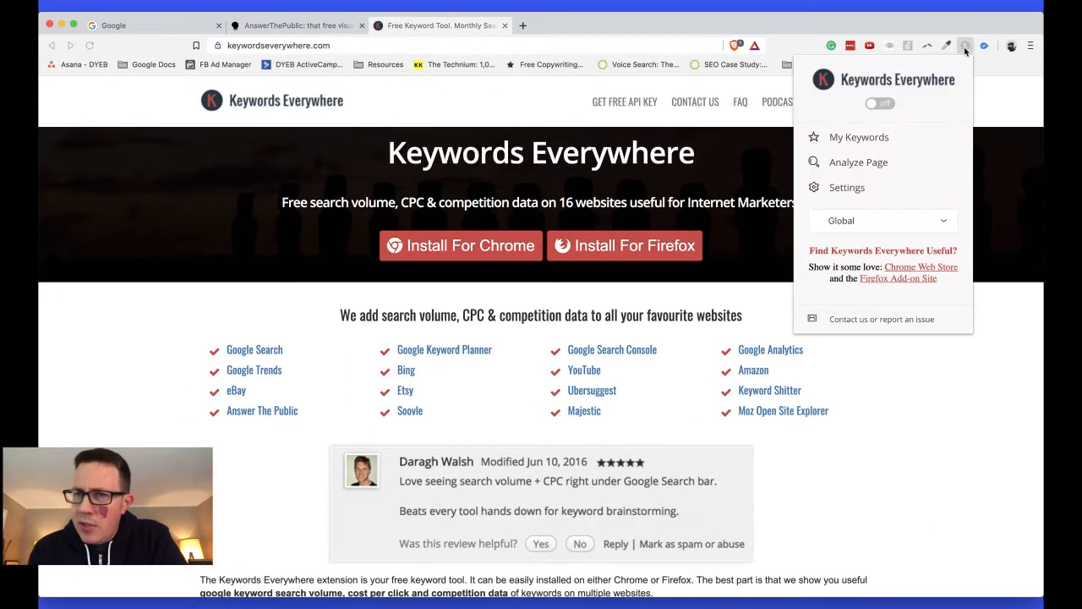
pyautogui.click(882, 104)
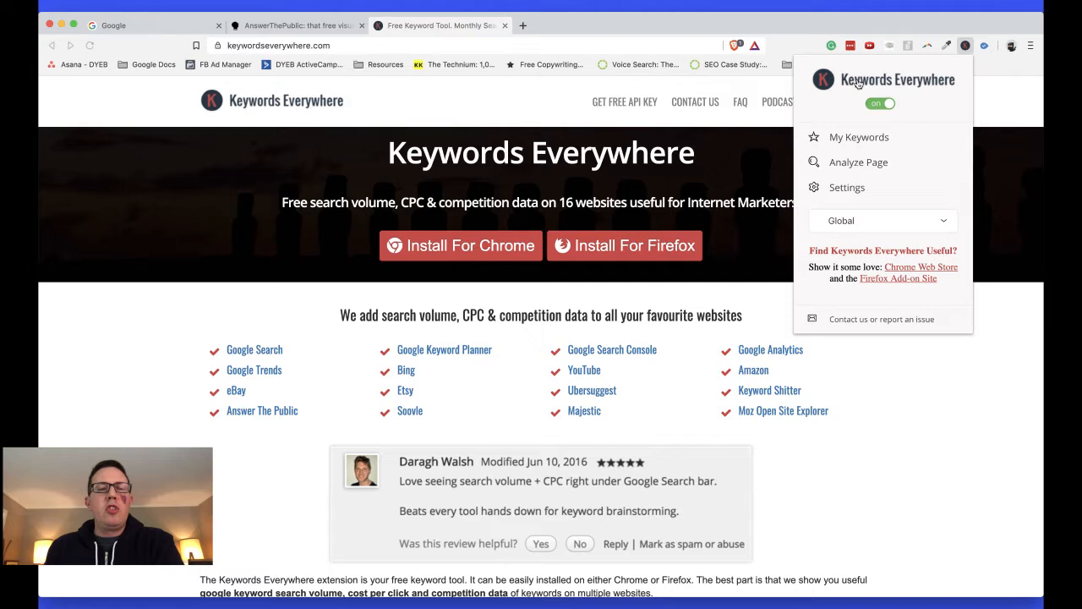
pyautogui.scroll(-1, 380, 253)
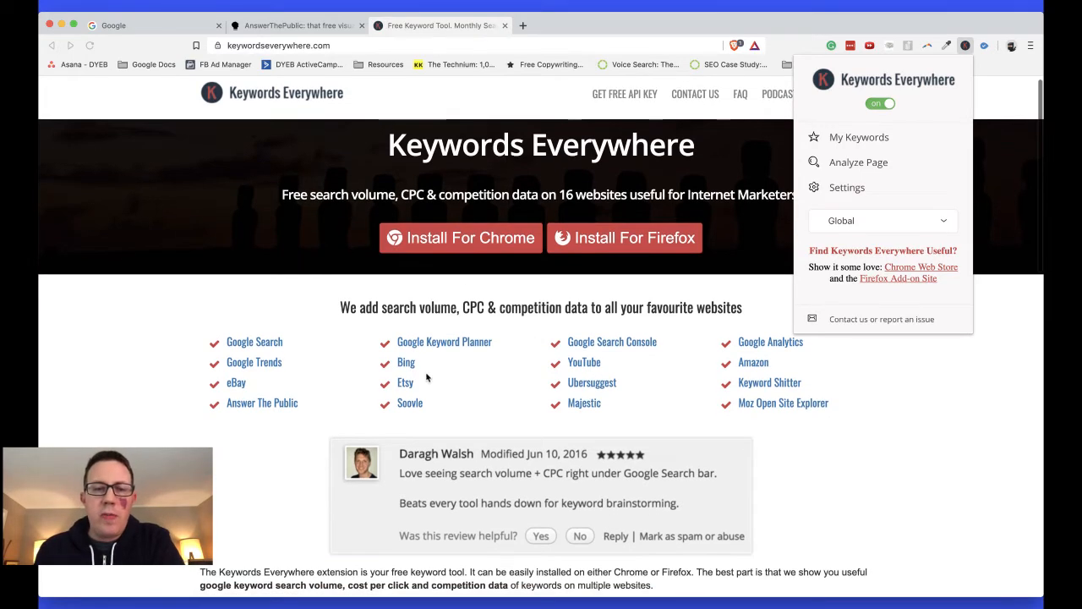
pyautogui.click(617, 372)
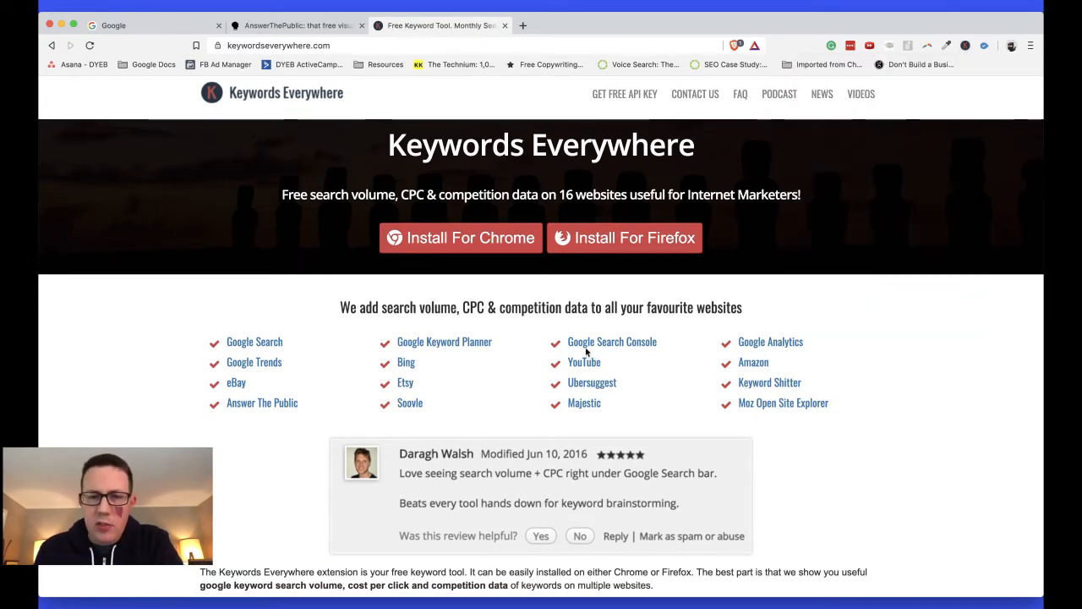
# - Review the websites supported by Keywords Everywhere and close its page
pyautogui.scroll(-2, 667, 324)
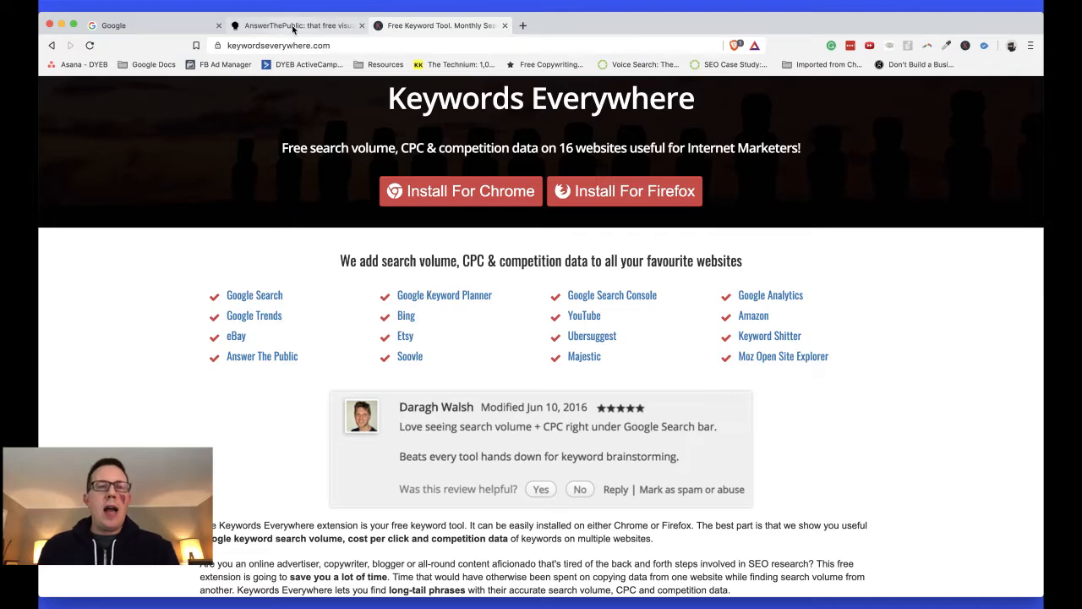
pyautogui.click(269, 27)
pyautogui.click(169, 28)
pyautogui.click(283, 25)
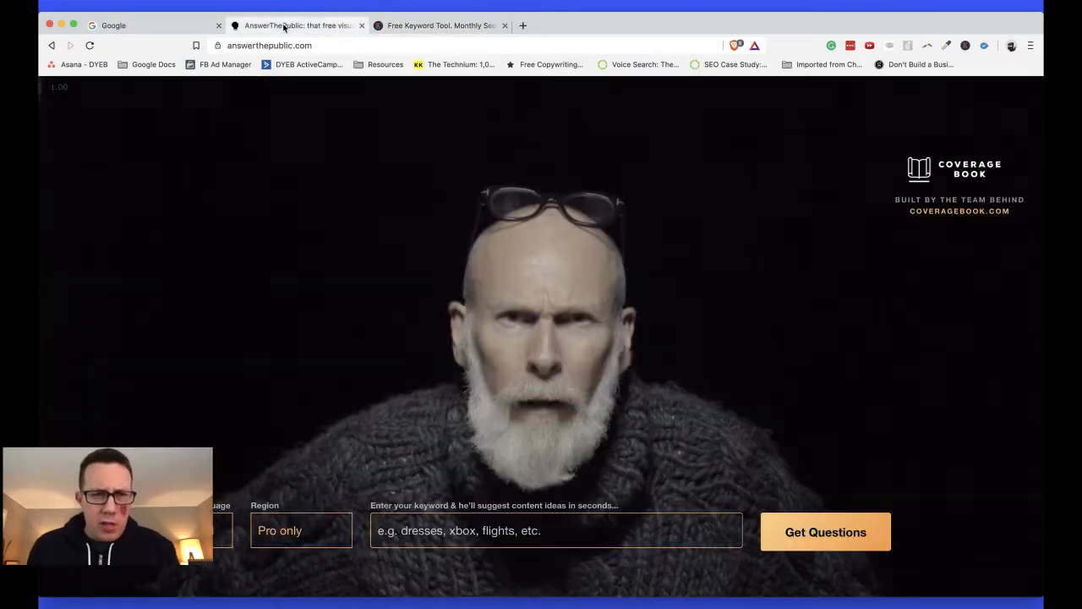
pyautogui.click(424, 27)
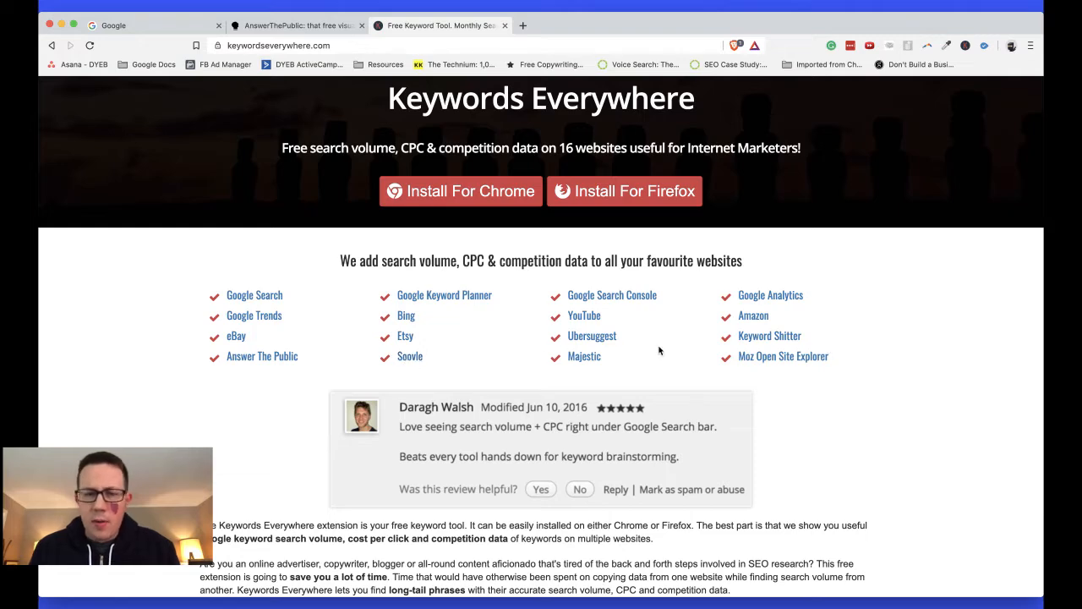
pyautogui.press('super+w')
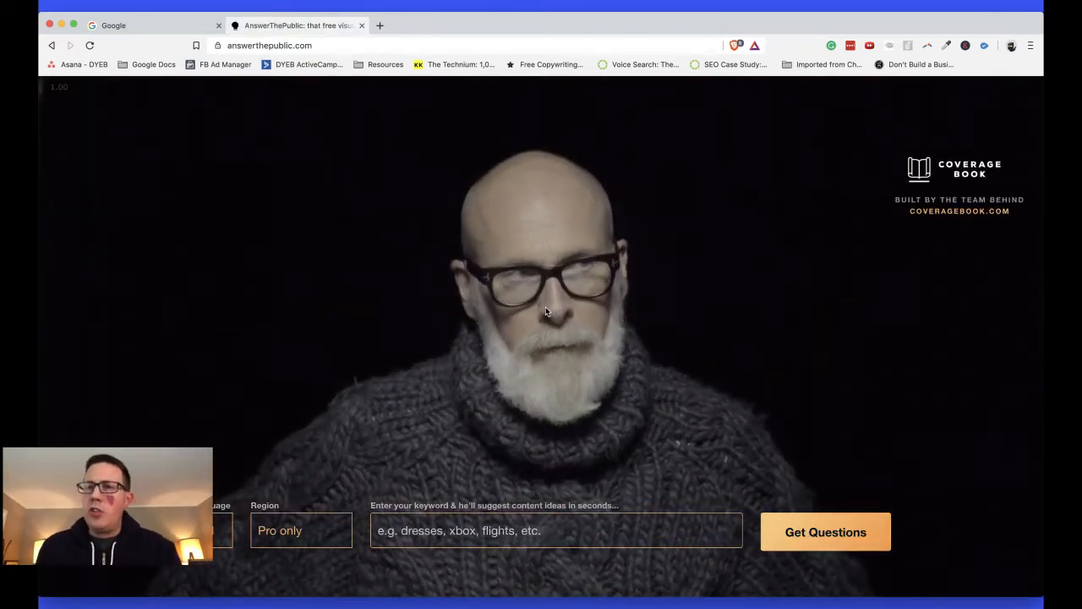
# - Search AnswerThePublic for questions about "childrens books"
pyautogui.click(965, 51)
pyautogui.click(291, 26)
pyautogui.scroll(-3, 432, 347)
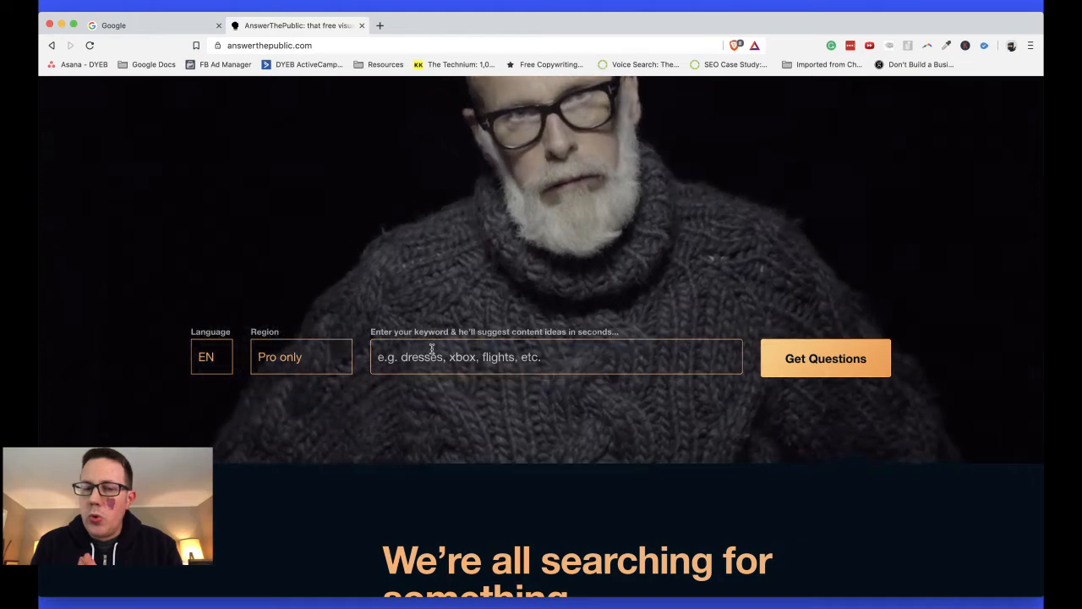
pyautogui.click(431, 348)
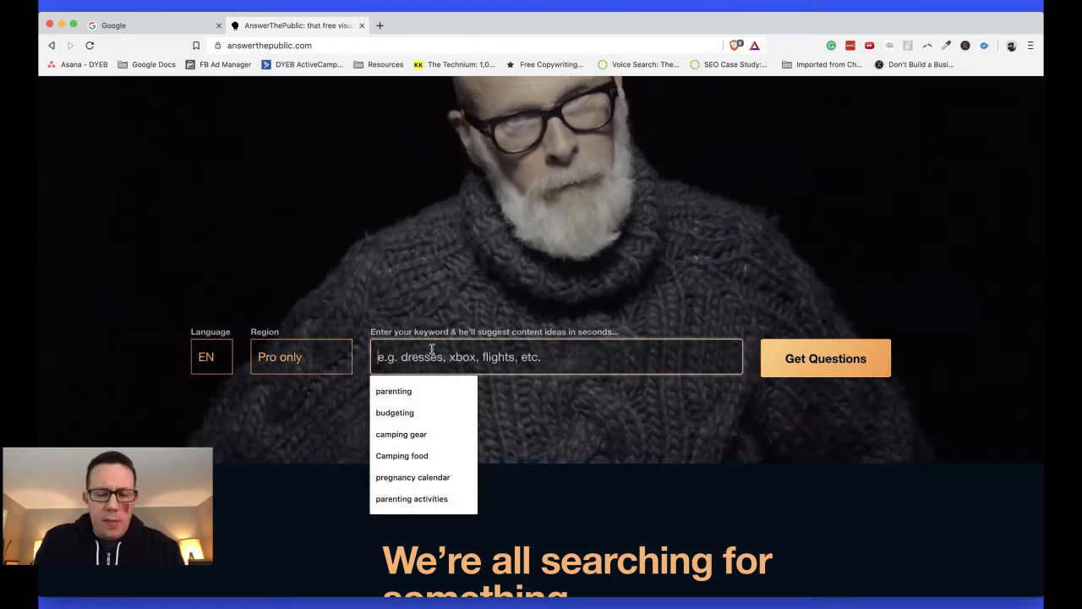
pyautogui.write('childrens')
pyautogui.press('Down')
pyautogui.press('Return')
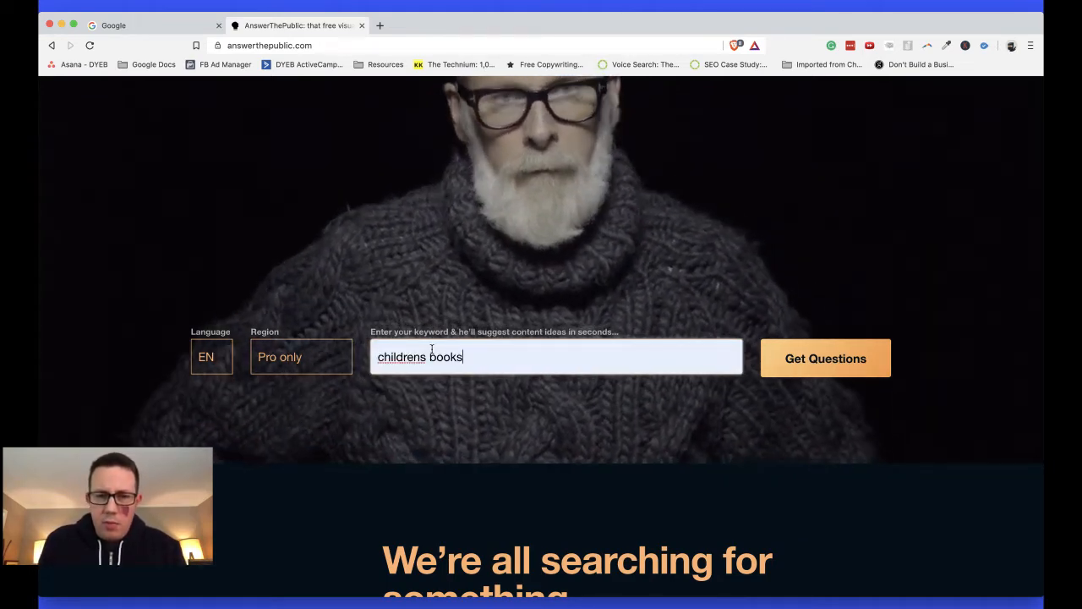
pyautogui.press('Return')
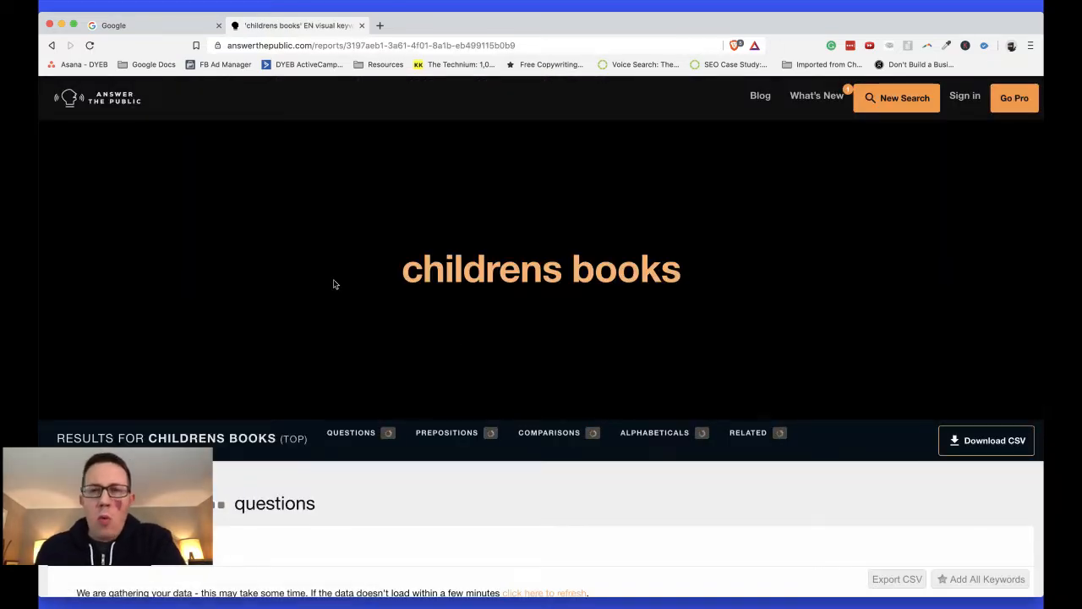
# - Open a new blank Google Sheets spreadsheet and select cells A5 to A19
pyautogui.scroll(-3, 334, 284)
pyautogui.scroll(-1, 333, 284)
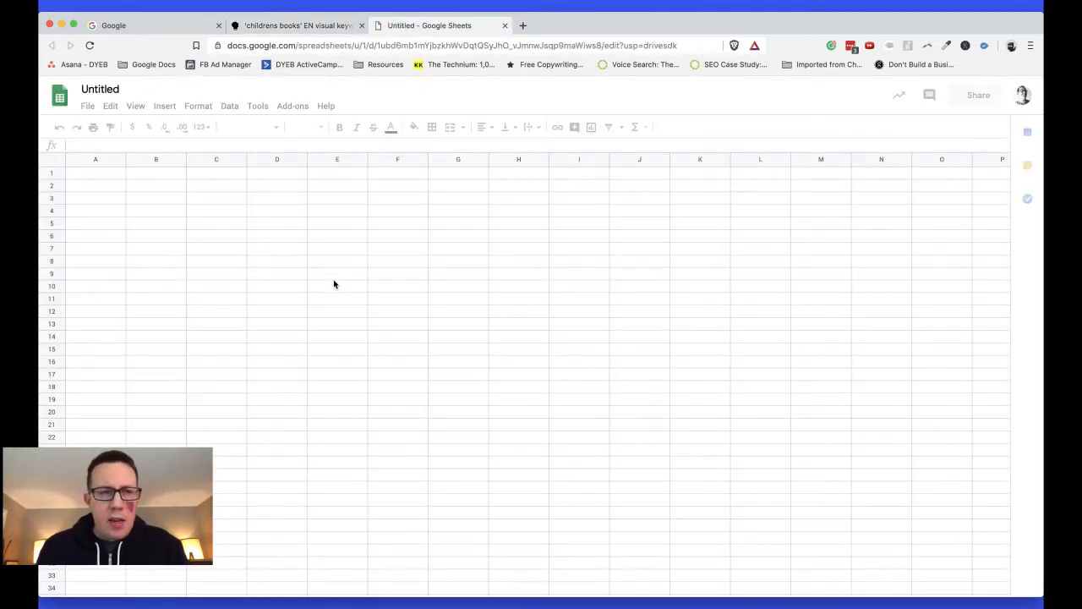
pyautogui.click(125, 224)
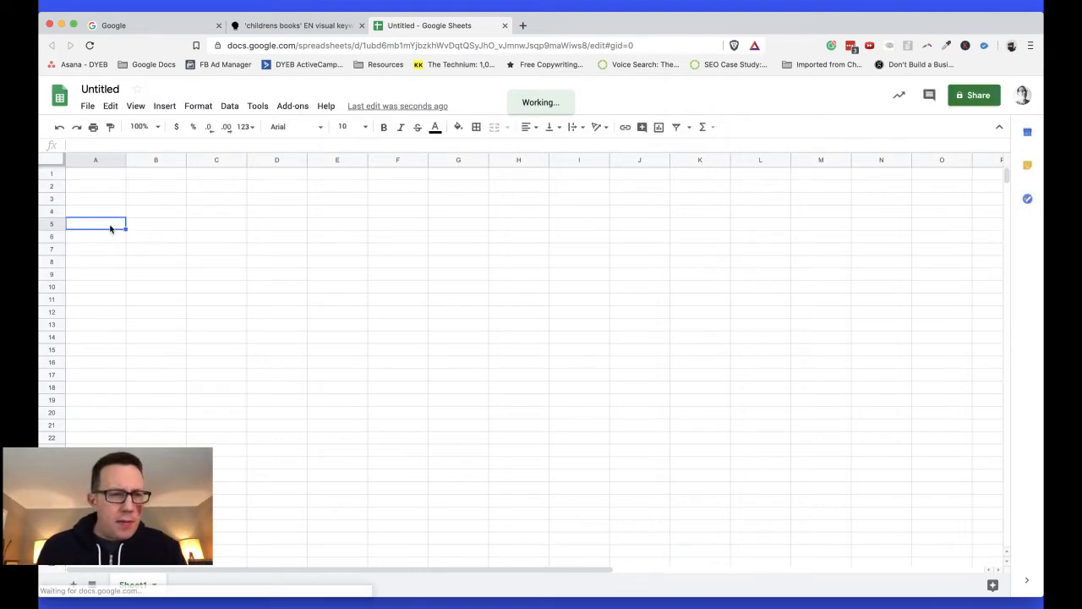
pyautogui.moveTo(101, 227); pyautogui.dragTo(93, 410)
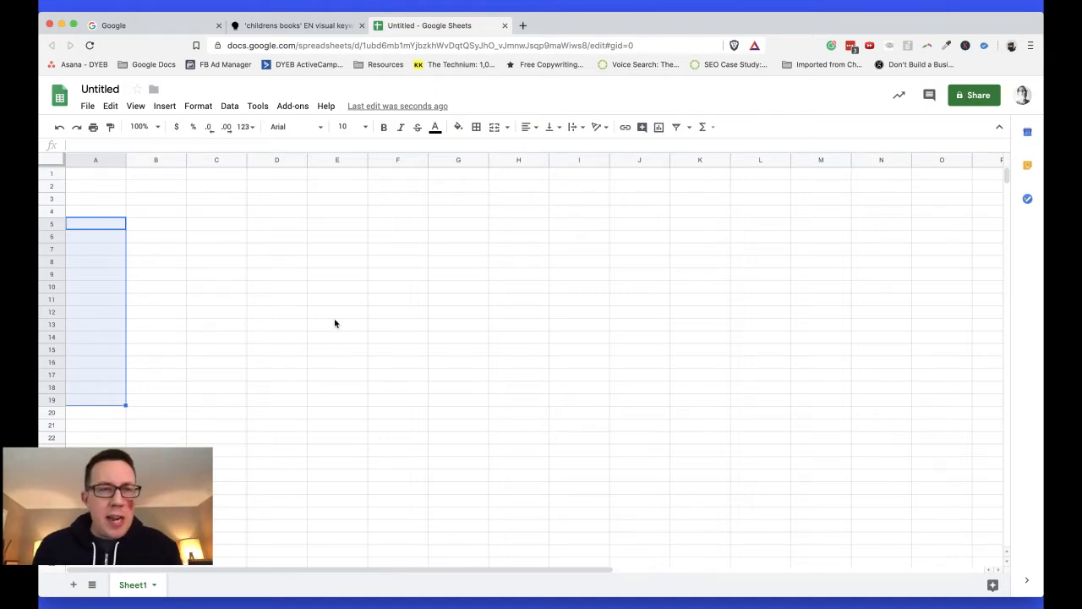
# - Return to the childrens books report and show its questions section as a data list
pyautogui.hotkey('ctrl', 'shift', 'Tab')
pyautogui.scroll(-4, 363, 329)
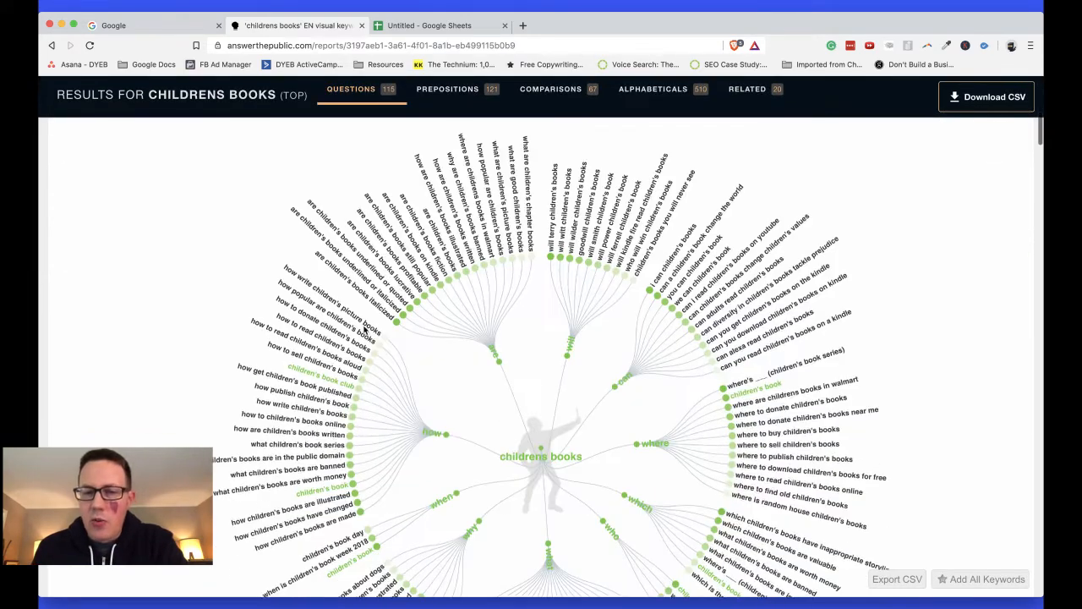
pyautogui.scroll(8, 365, 329)
pyautogui.scroll(-4, 347, 320)
pyautogui.scroll(1, 345, 319)
pyautogui.scroll(-1, 305, 323)
pyautogui.click(192, 346)
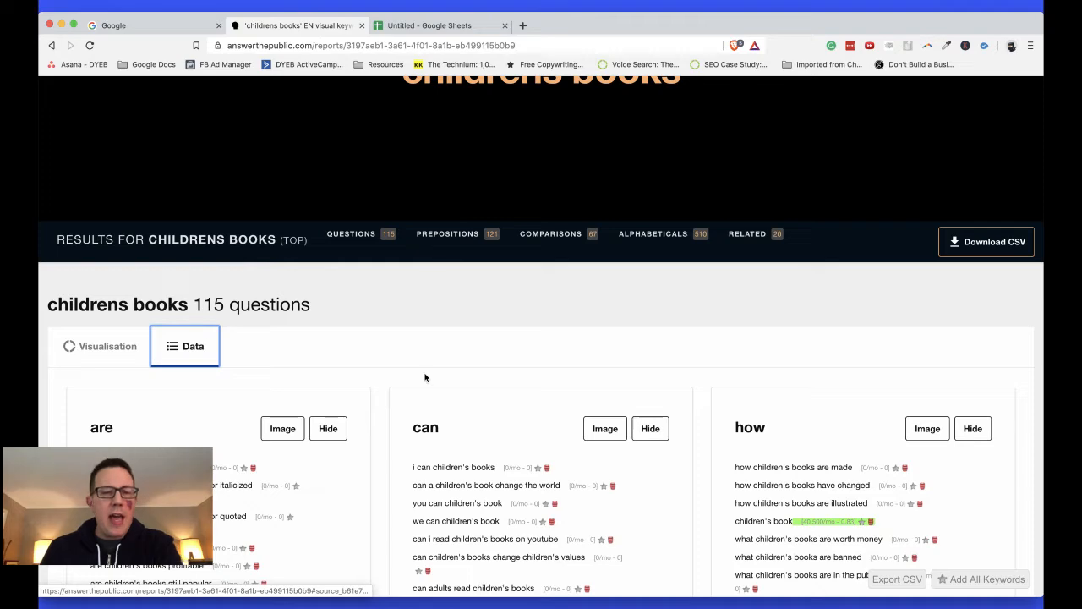
# - Examine the search volumes beside the question keywords, especially "children's book" in the how group
pyautogui.scroll(-4, 425, 378)
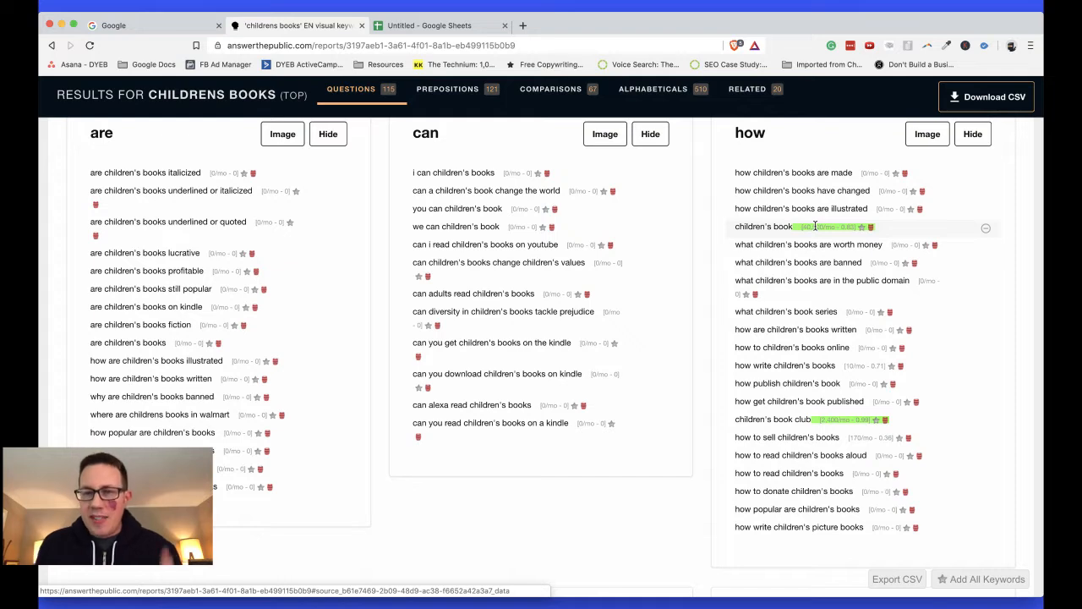
pyautogui.moveTo(746, 227); pyautogui.dragTo(770, 227)
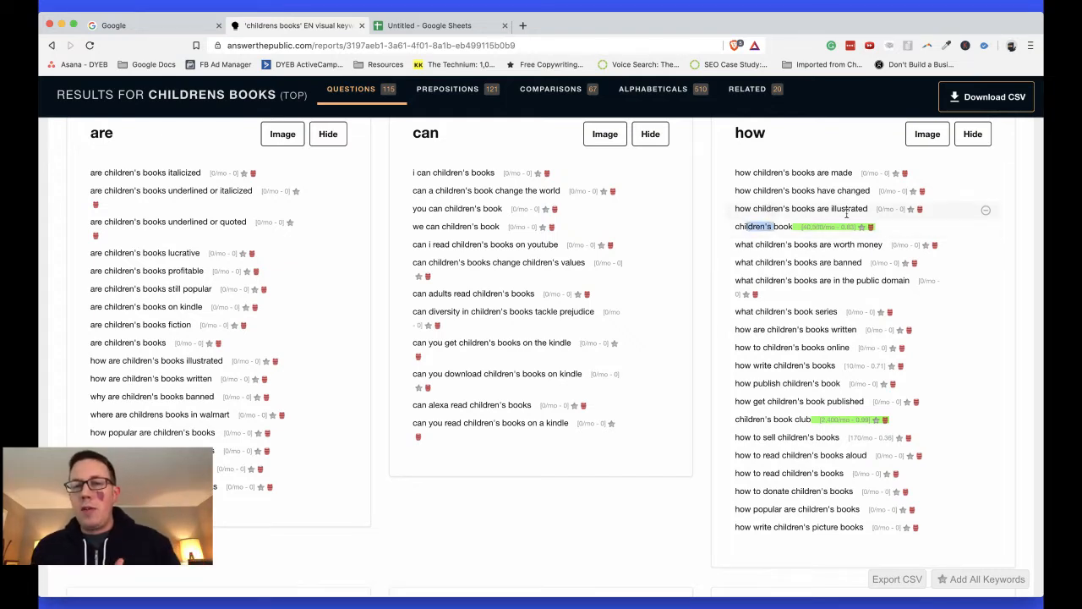
pyautogui.scroll(-1, 846, 212)
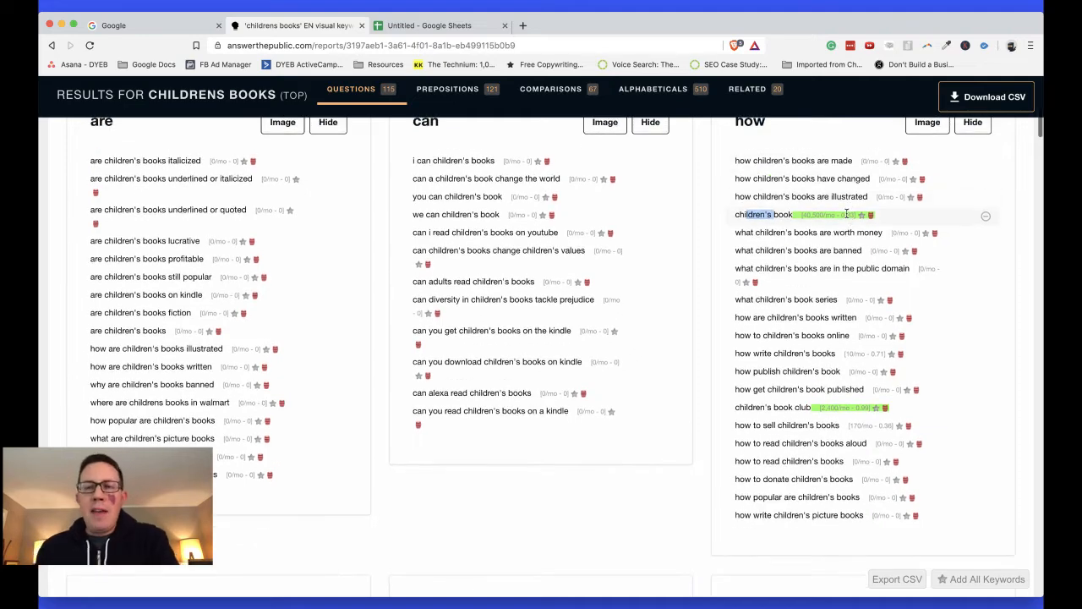
# - Review the metric and highlight options in the Keywords Everywhere settings, and return to the childrens books report
pyautogui.click(965, 45)
pyautogui.click(856, 189)
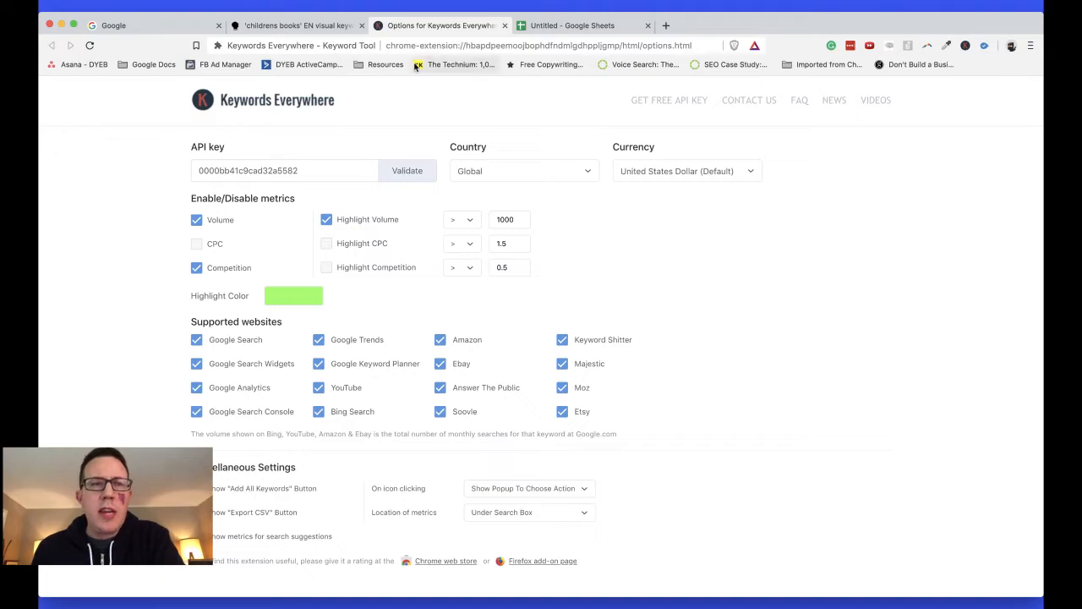
pyautogui.click(309, 25)
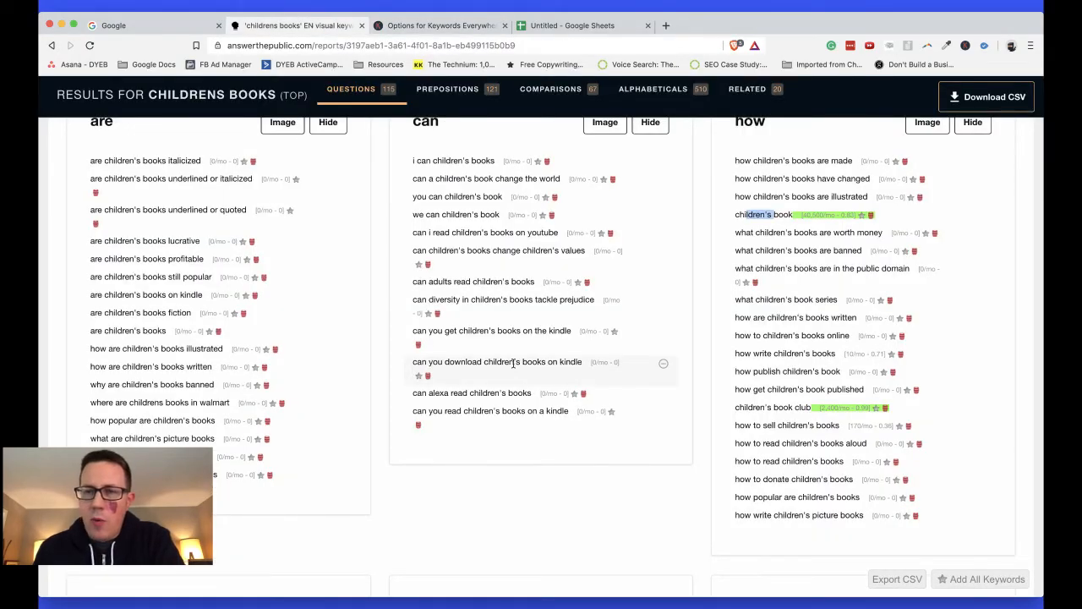
# - Show the report's comparisons section as a data list and look through its keywords
pyautogui.scroll(-20, 513, 364)
pyautogui.scroll(10, 561, 474)
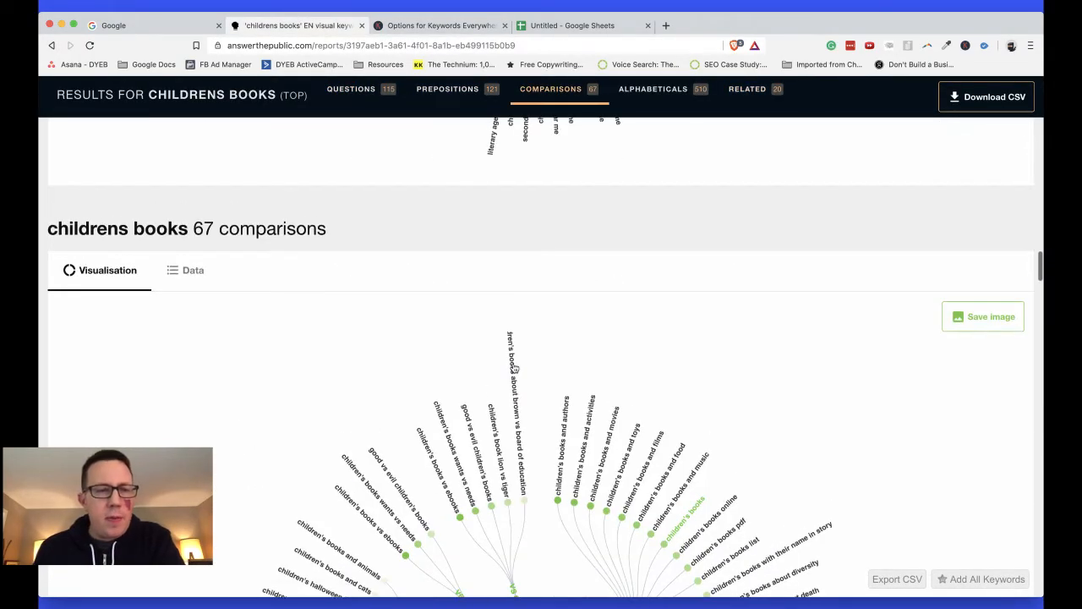
pyautogui.click(188, 270)
pyautogui.scroll(-5, 142, 205)
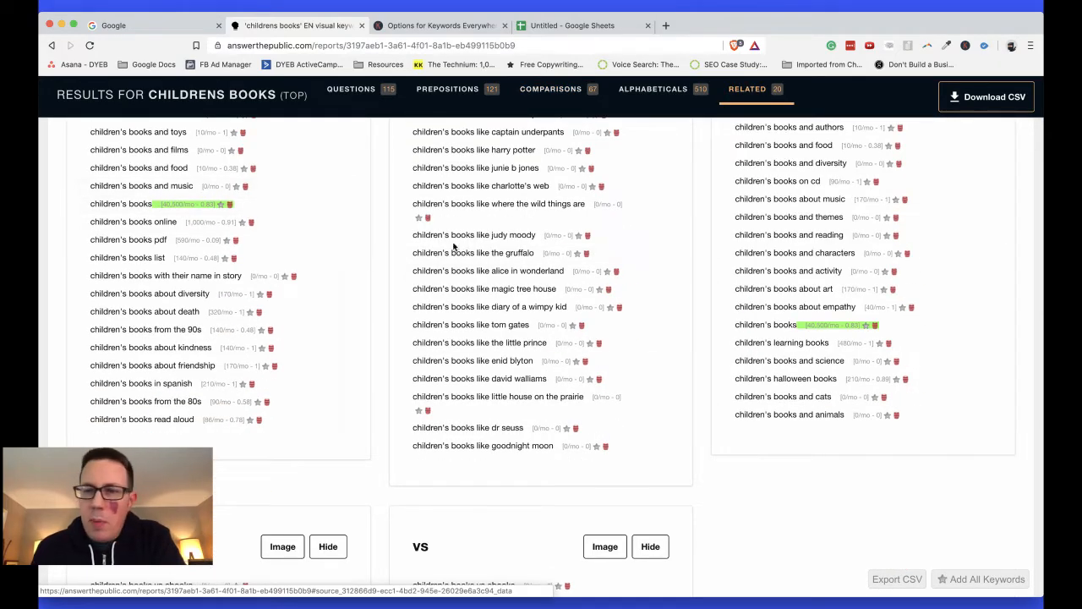
# - Look through the remaining comparisons keywords and the alphabeticals lists through F, checking their search volumes
pyautogui.scroll(-1, 520, 267)
pyautogui.scroll(-10, 519, 267)
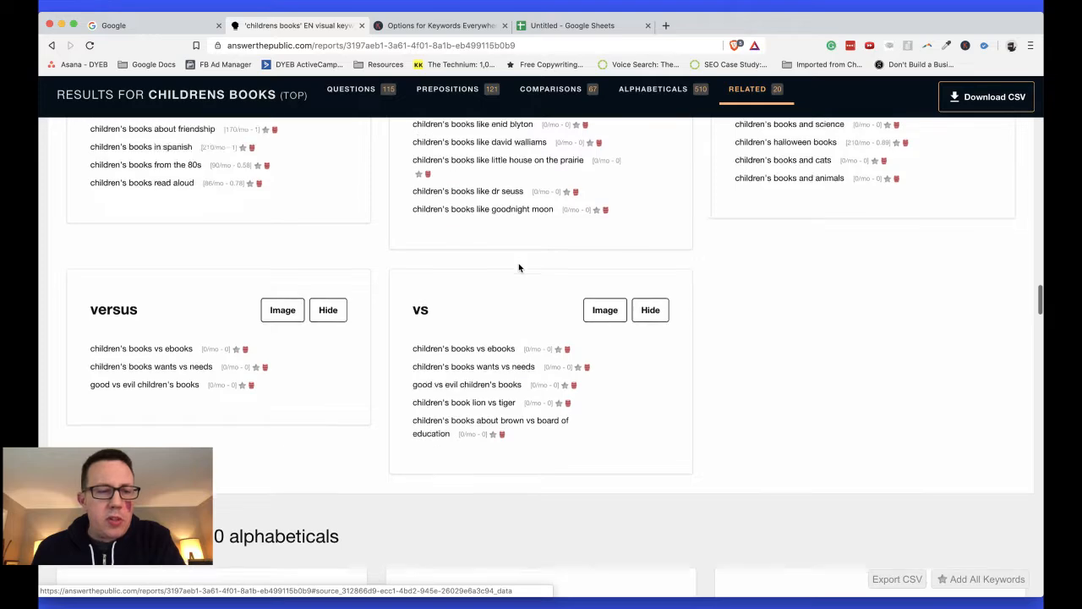
pyautogui.scroll(-5, 311, 241)
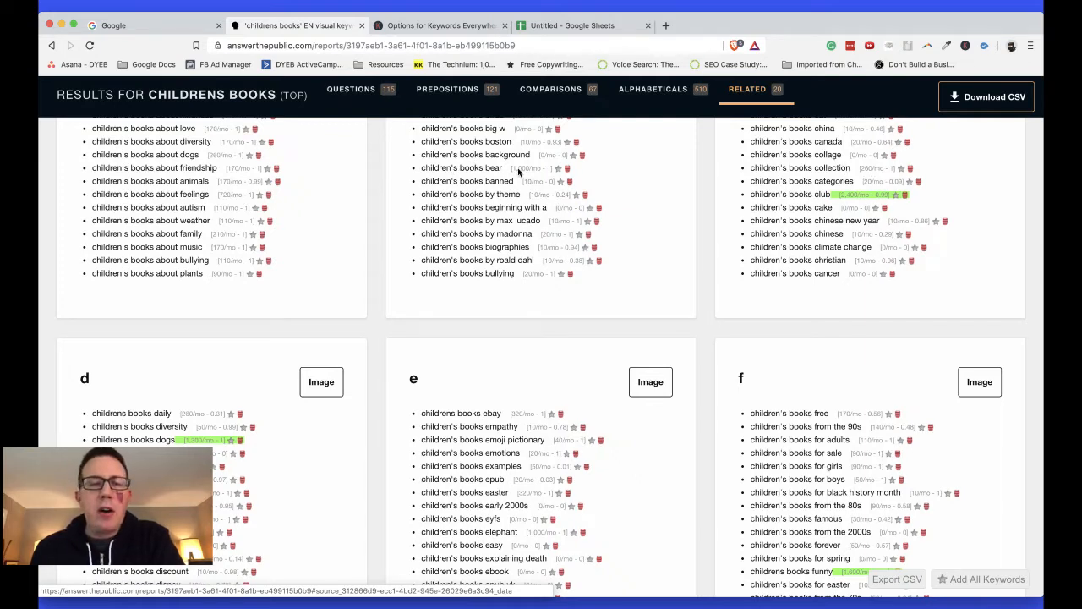
pyautogui.scroll(-5, 487, 235)
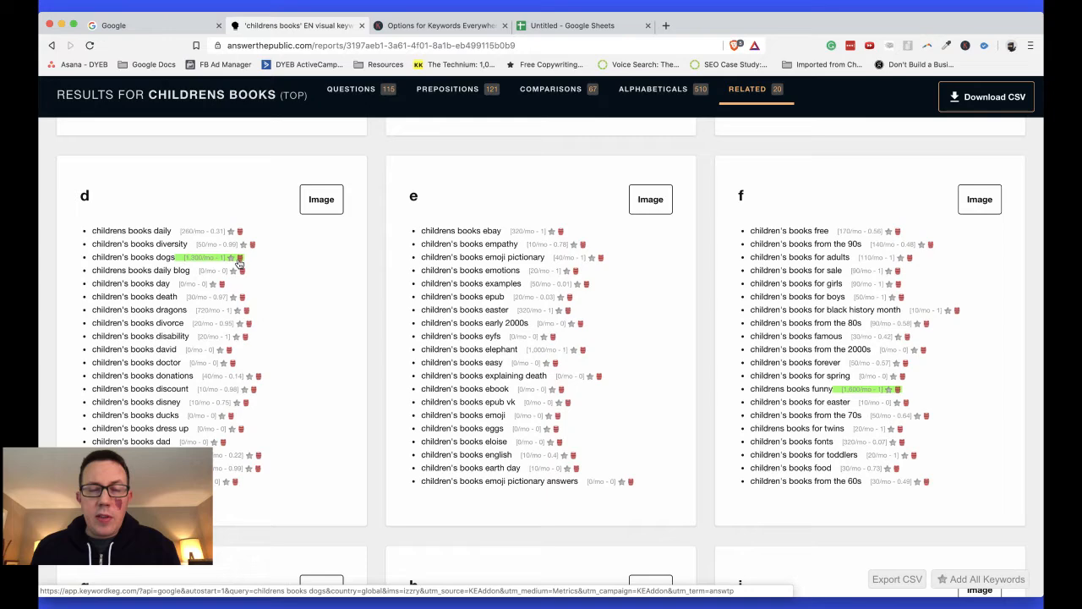
# - Switch to the untitled Google Sheets spreadsheet and enter "childrens books" as a column heading in cell B3
pyautogui.press('super+4')
pyautogui.click(153, 207)
pyautogui.write('childrens books')
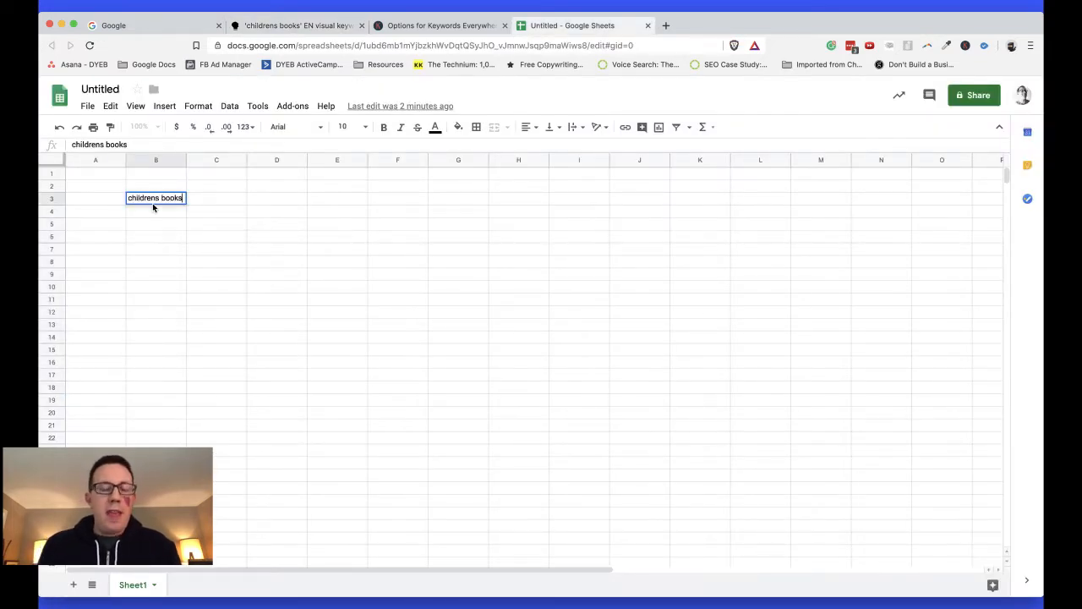
pyautogui.press('Return')
pyautogui.moveTo(152, 225); pyautogui.dragTo(155, 365)
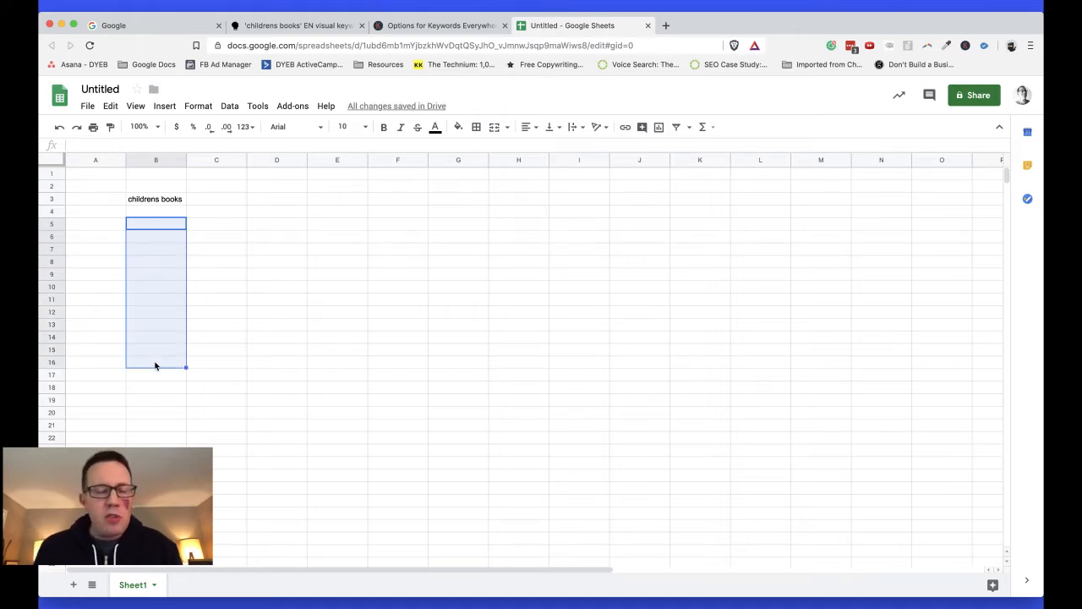
pyautogui.click(155, 366)
pyautogui.click(162, 241)
# - Close the Keywords Everywhere options page and return to the childrens books report
pyautogui.hotkey('ctrl', 'shift', 'Tab')
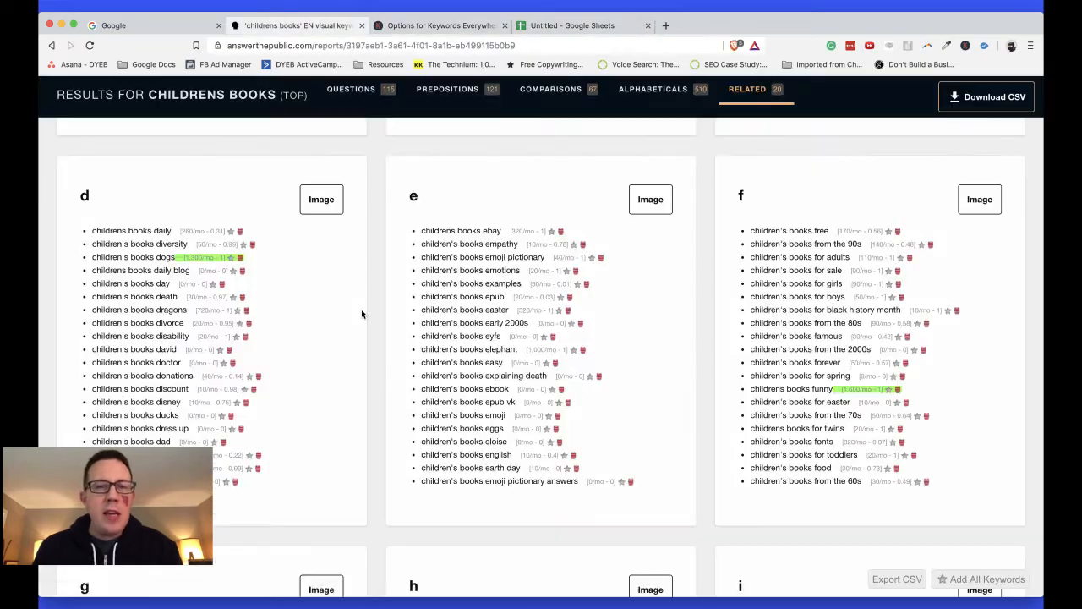
pyautogui.hotkey('ctrl', 'w')
pyautogui.hotkey('ctrl', 'shift', 'Tab')
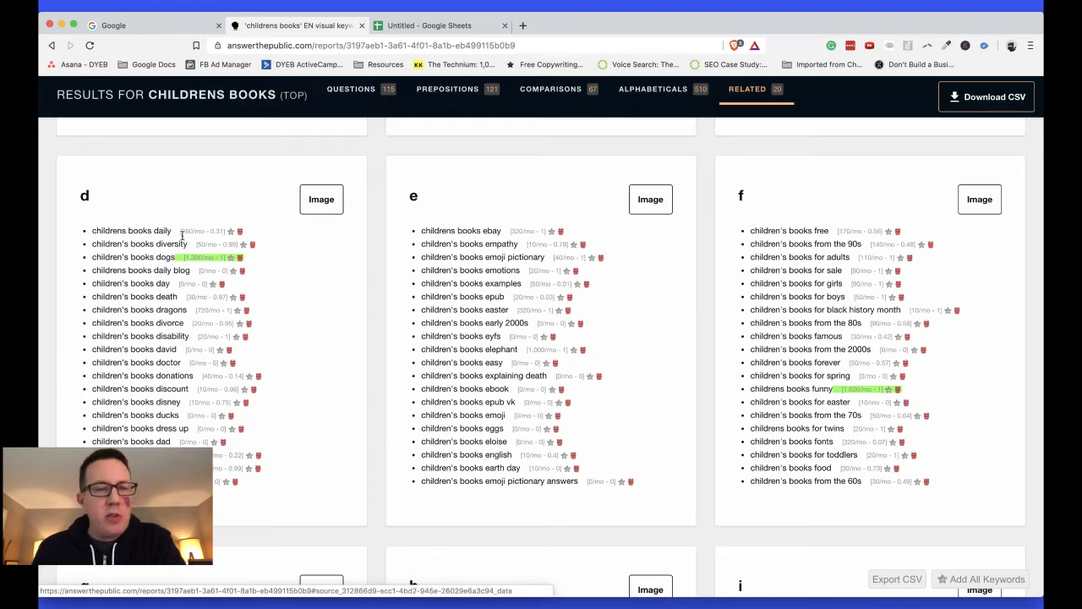
# - Look through the remaining alphabeticals keywords and show the report's related section as a data list
pyautogui.scroll(-15, 540, 345)
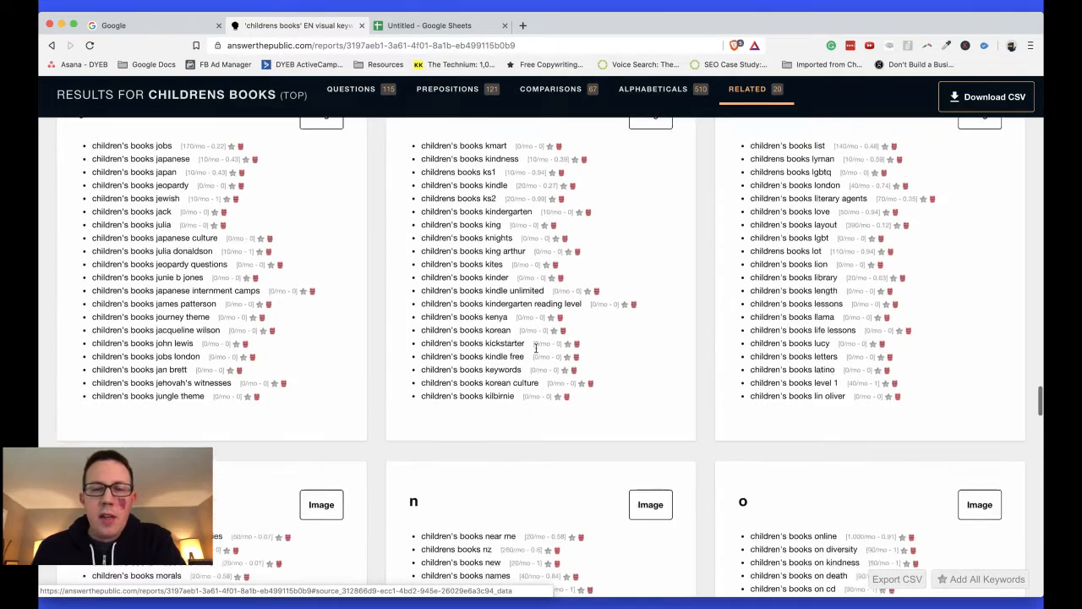
pyautogui.scroll(-1, 535, 347)
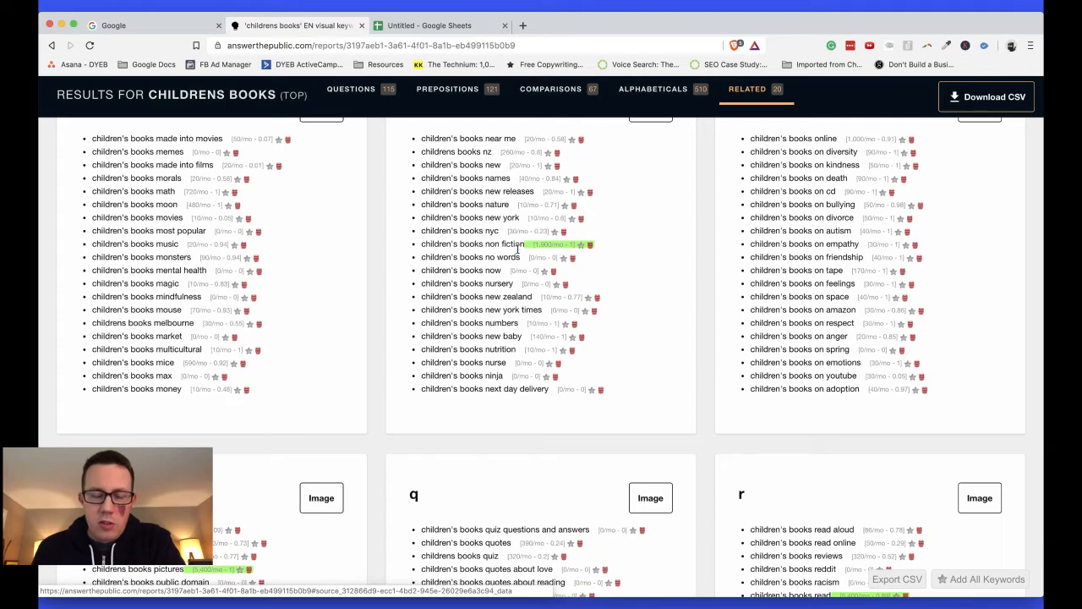
pyautogui.scroll(-10, 533, 269)
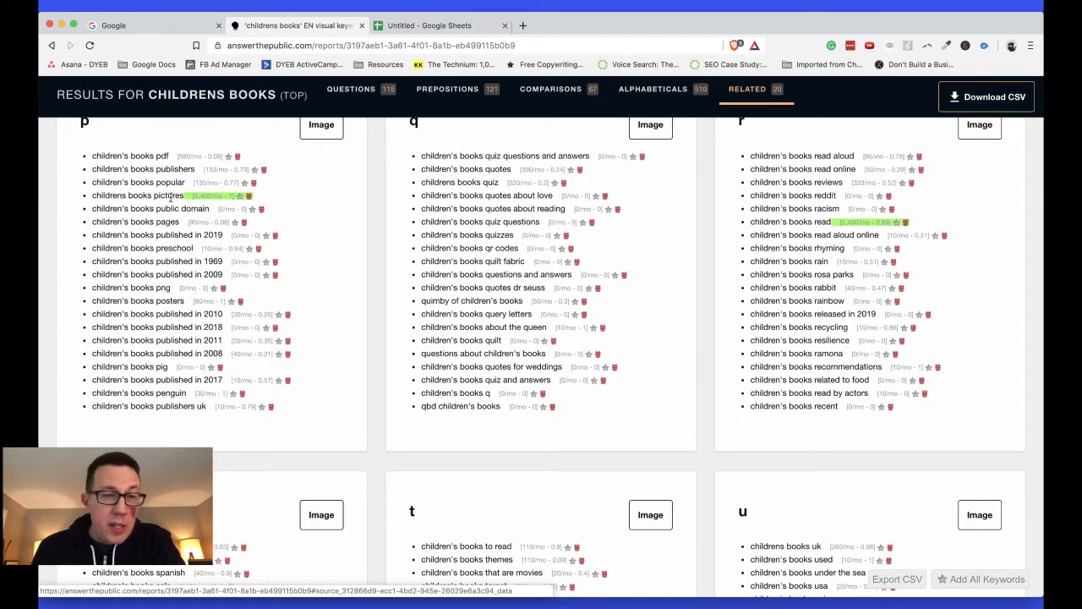
pyautogui.scroll(-20, 268, 221)
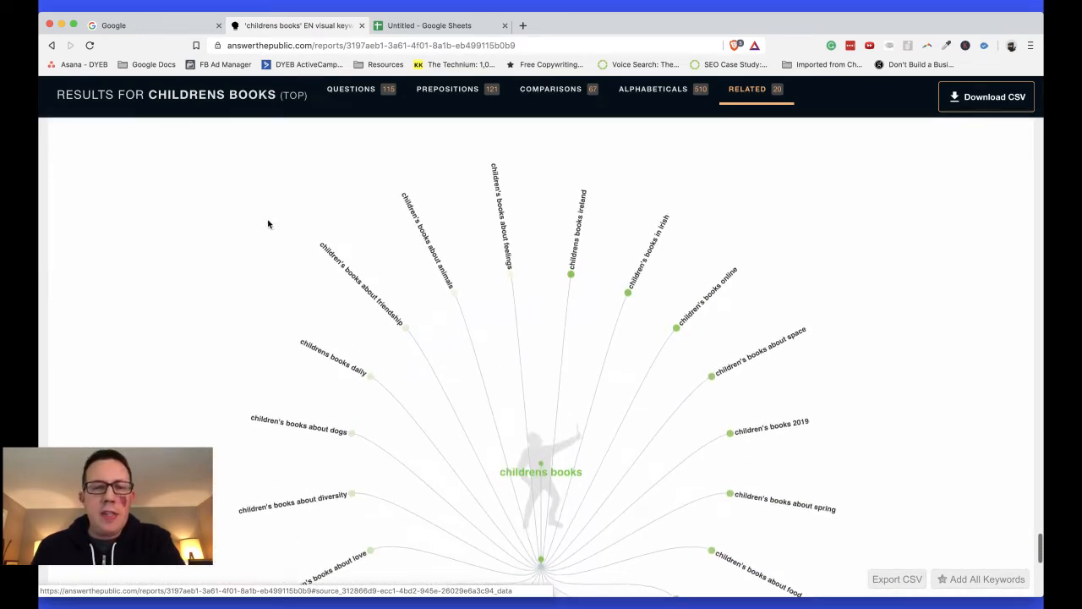
pyautogui.scroll(5, 268, 220)
pyautogui.click(180, 294)
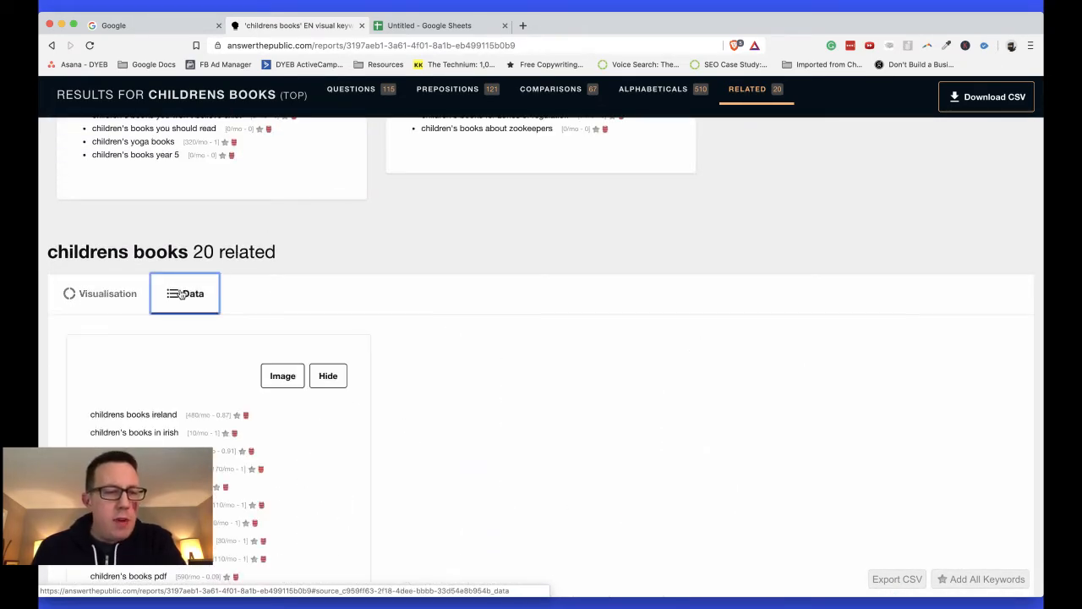
# - Review the childrens books report again from its questions section down through the alphabeticals lists
pyautogui.scroll(15, 162, 398)
pyautogui.scroll(20, 161, 398)
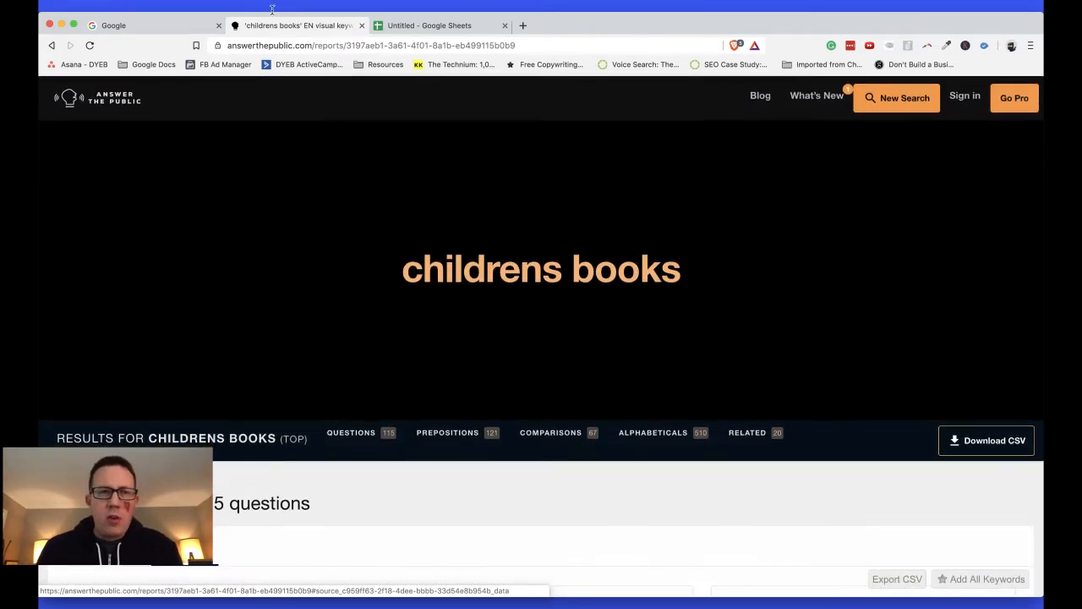
pyautogui.press('super+1')
pyautogui.press('super+2')
pyautogui.scroll(-10, 459, 283)
pyautogui.scroll(-1, 233, 213)
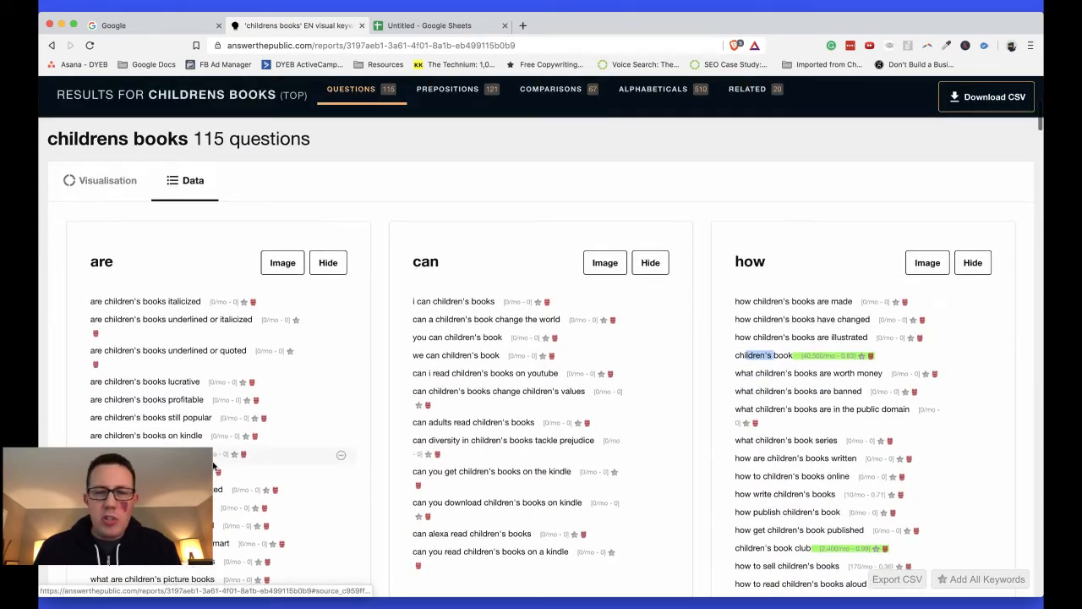
pyautogui.scroll(-20, 360, 373)
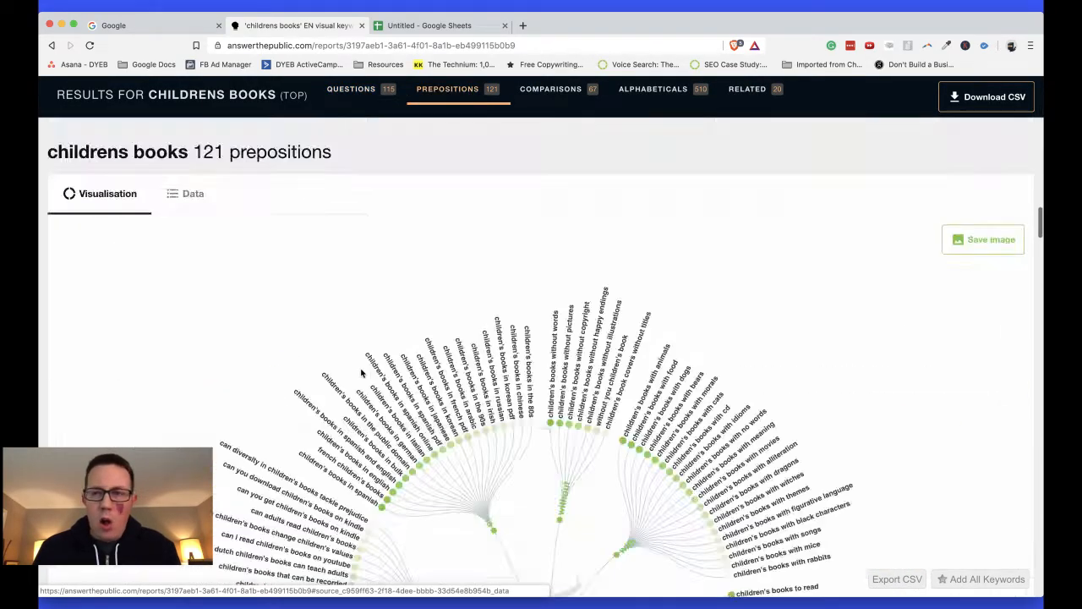
pyautogui.scroll(-5, 360, 373)
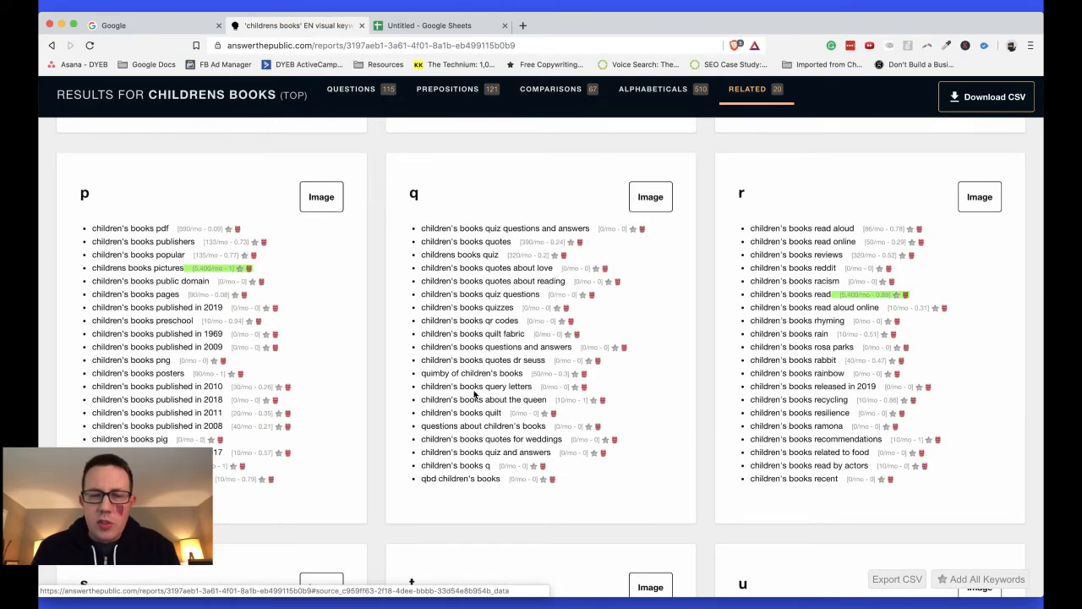
pyautogui.scroll(-10, 477, 392)
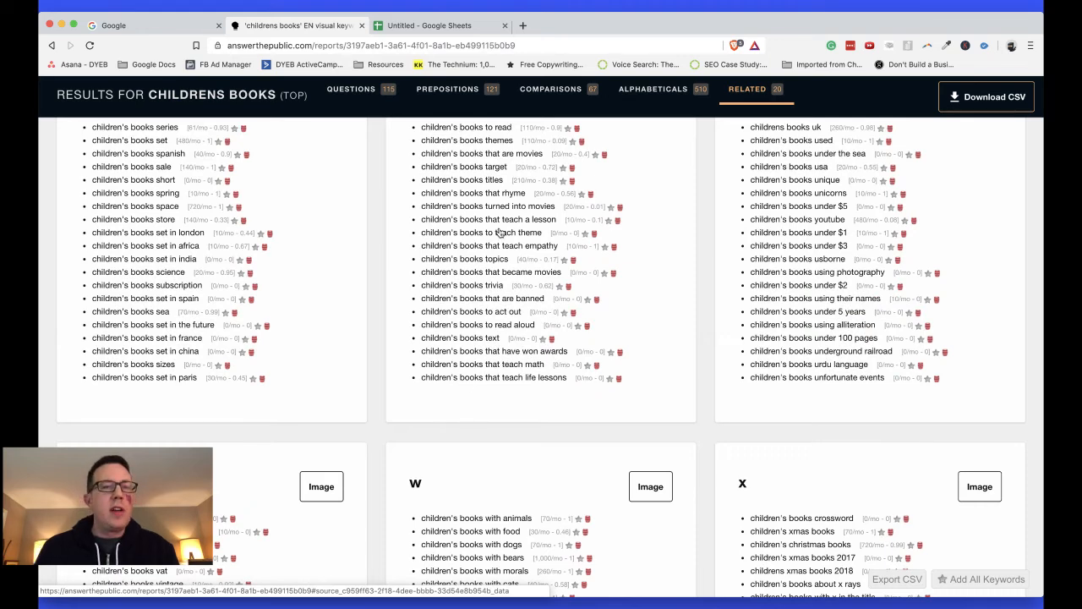
# - Switch to Google and search for "budgeting"
pyautogui.hotkey('ctrl', 'shift', 'Tab')
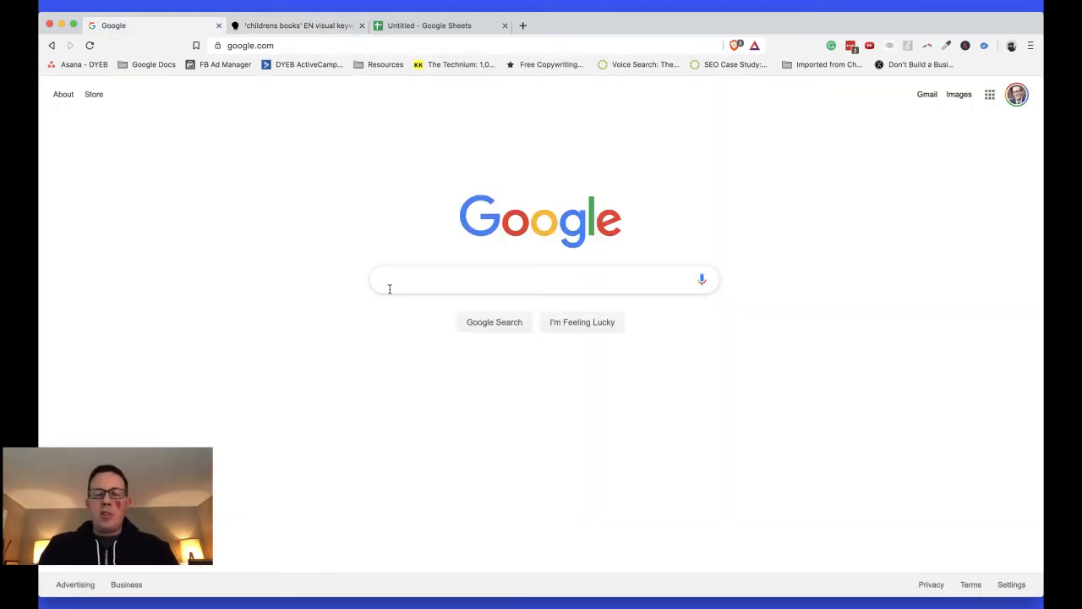
pyautogui.write('best bud')
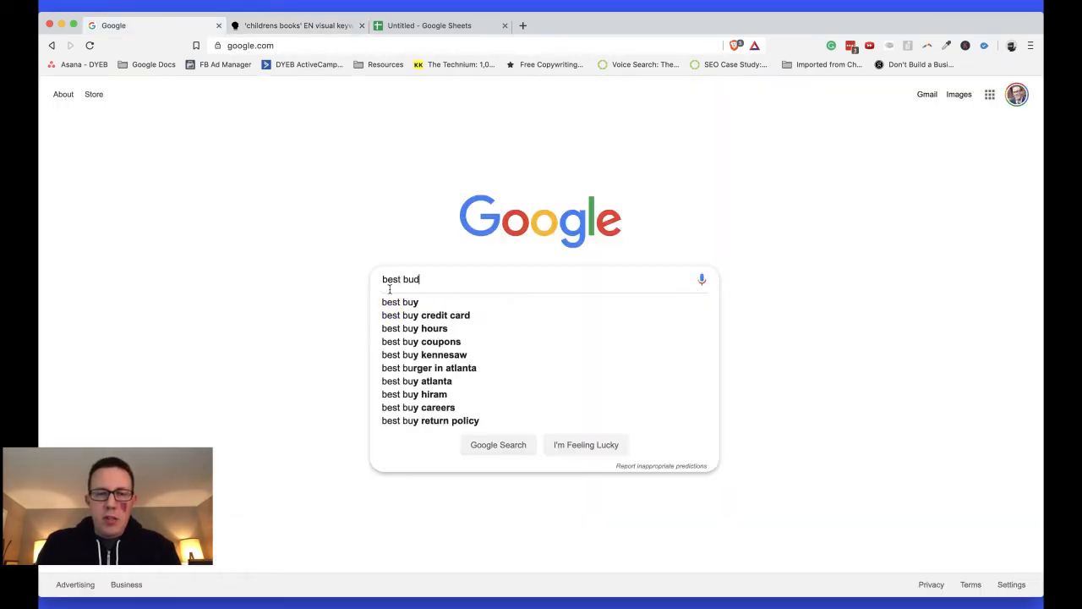
pyautogui.press('BackSpace')
pyautogui.press('BackSpace')
pyautogui.press('BackSpace')
pyautogui.press('BackSpace')
pyautogui.press('BackSpace')
pyautogui.press('BackSpace')
pyautogui.press('BackSpace')
pyautogui.write('udgeting')
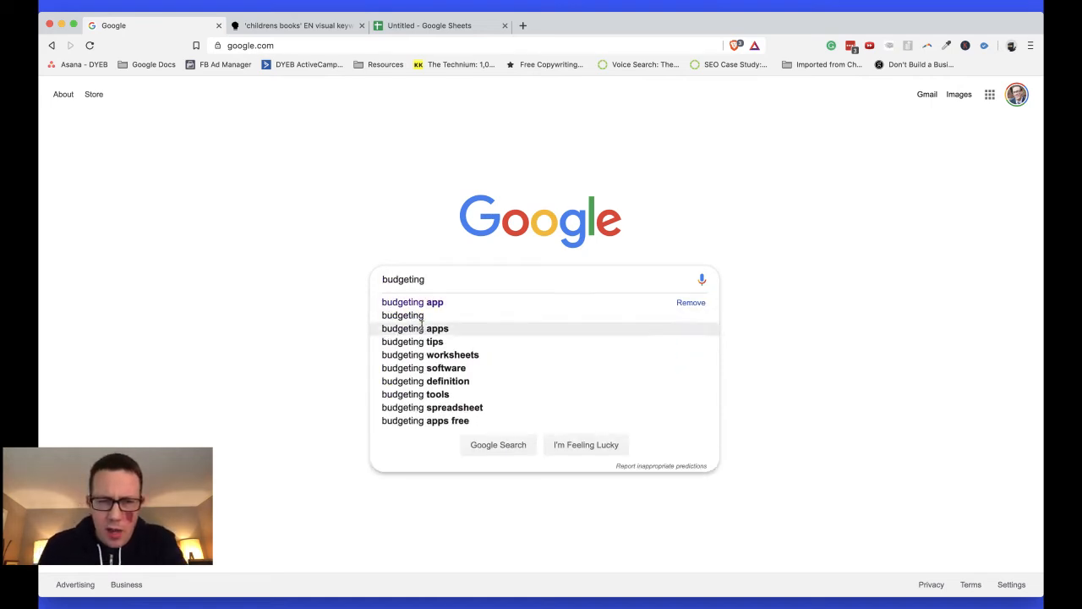
pyautogui.press('Return')
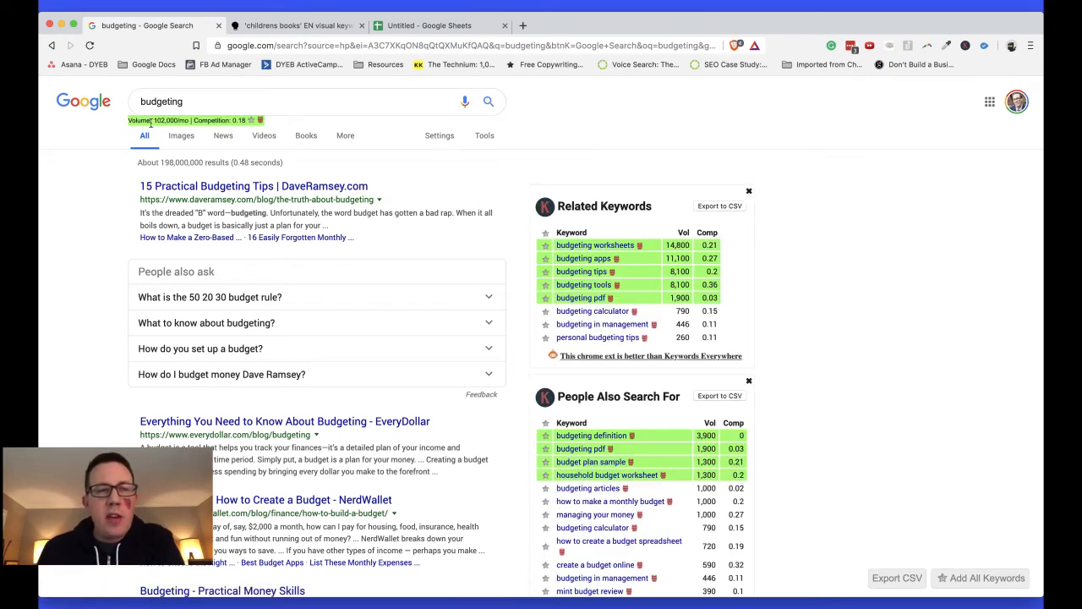
# - Examine the volumes and competition for the budgeting search suggestions, related keywords and People Also Search For keywords
pyautogui.click(184, 103)
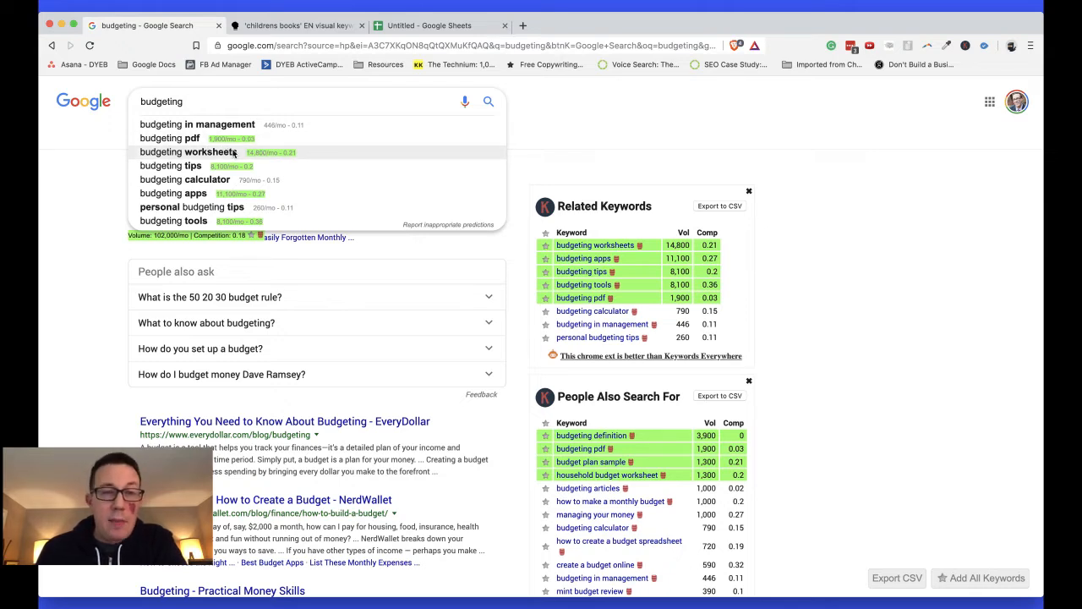
pyautogui.click(810, 239)
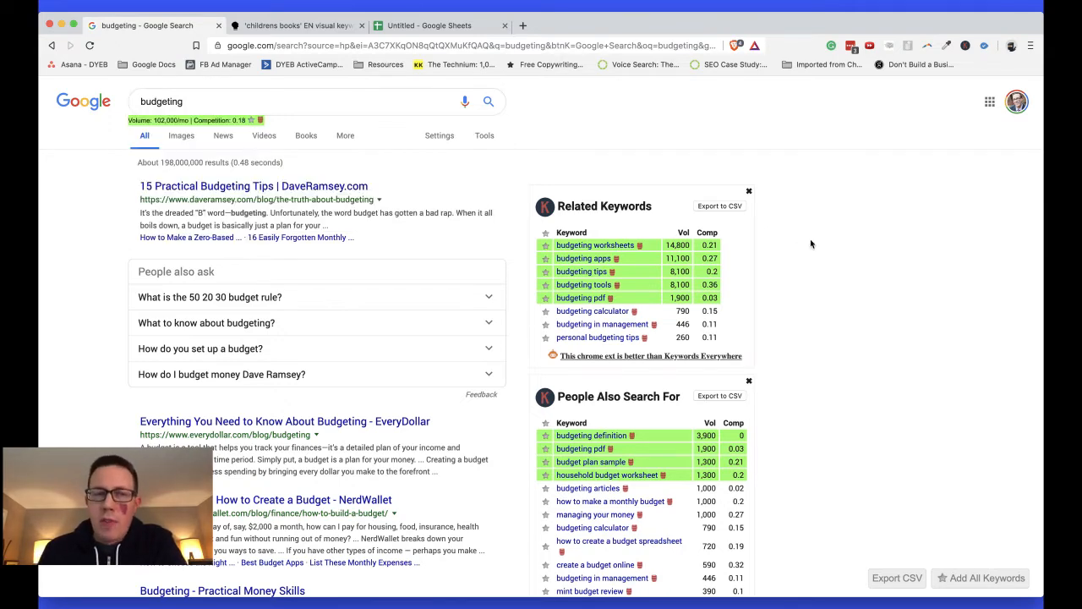
pyautogui.scroll(-2, 660, 211)
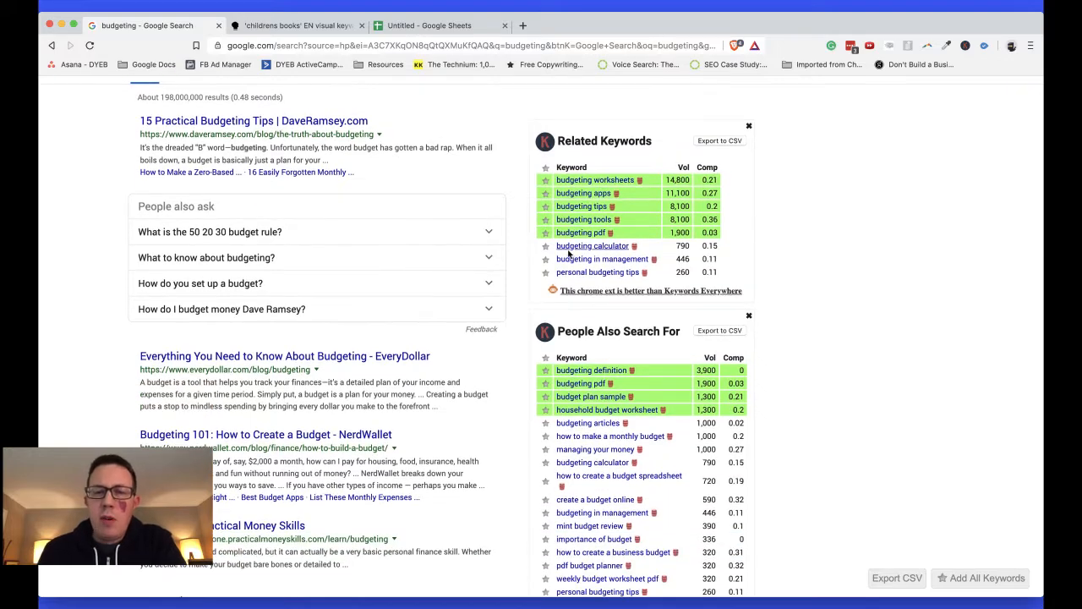
pyautogui.scroll(-2, 575, 253)
pyautogui.scroll(-4, 592, 266)
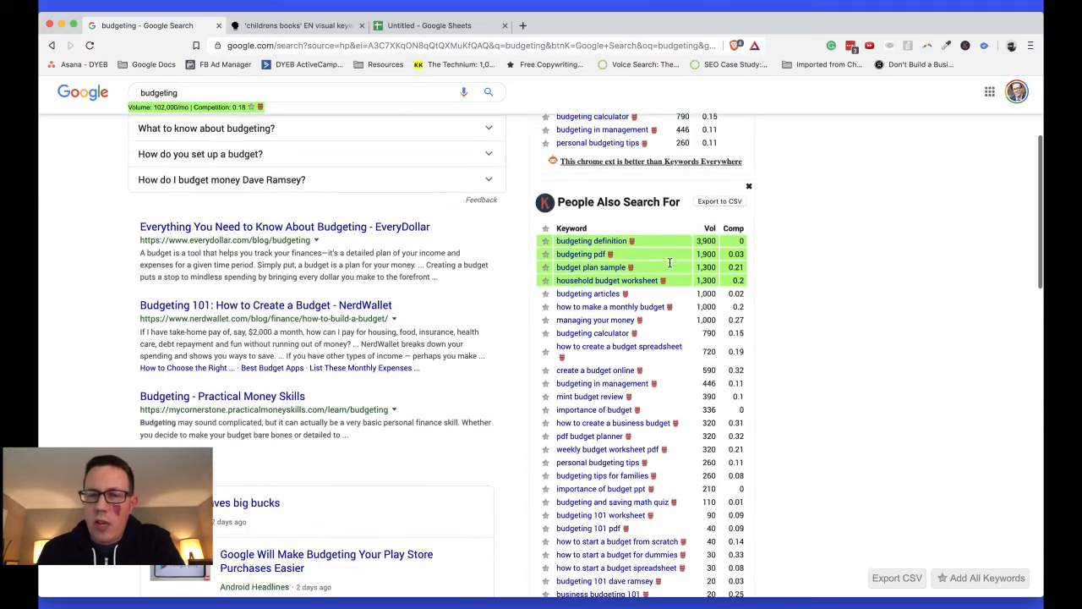
pyautogui.scroll(2, 668, 275)
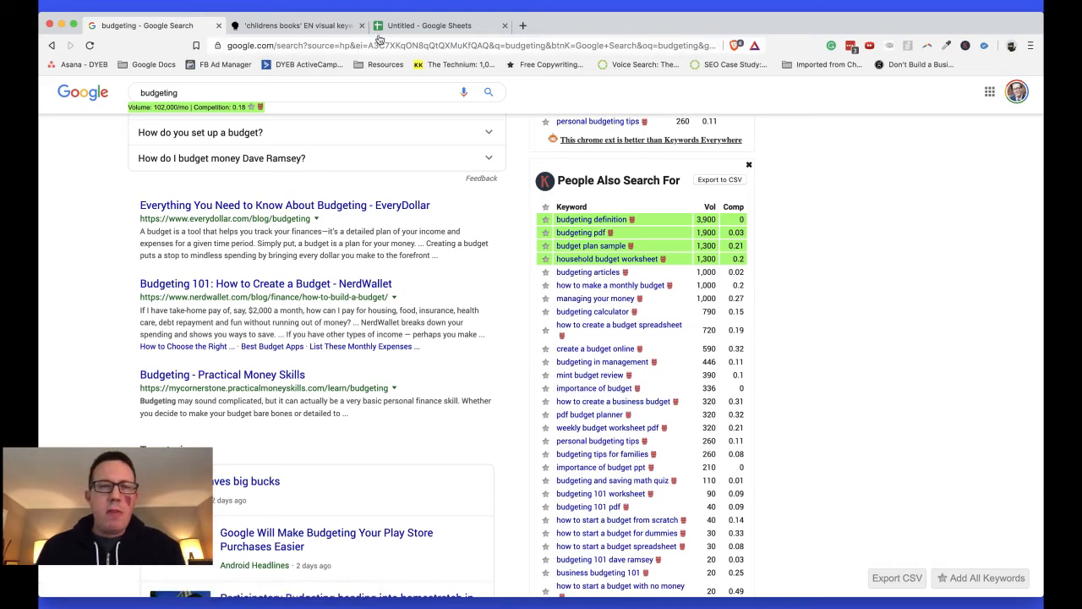
# - In the Google Sheets spreadsheet, enter "budgeting" as a column heading in cell C3
pyautogui.click(408, 25)
pyautogui.click(225, 200)
pyautogui.write('b')
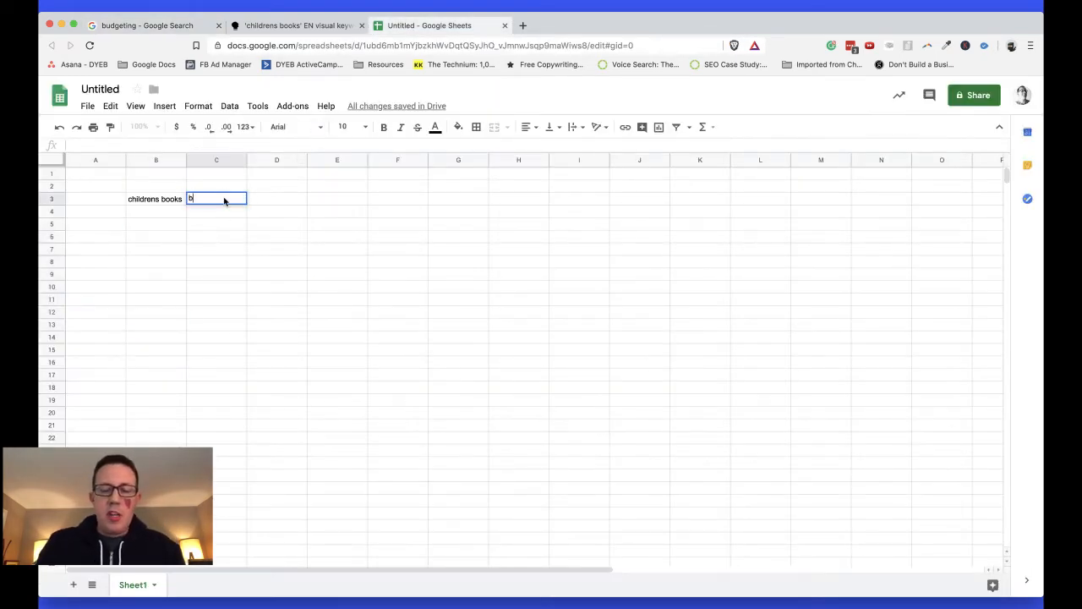
pyautogui.write('udgeting')
pyautogui.press('Return')
# - Return to the budgeting results and export the People Also Search For keywords as people-also-search-budgeting.csv in Downloads
pyautogui.press('super+1')
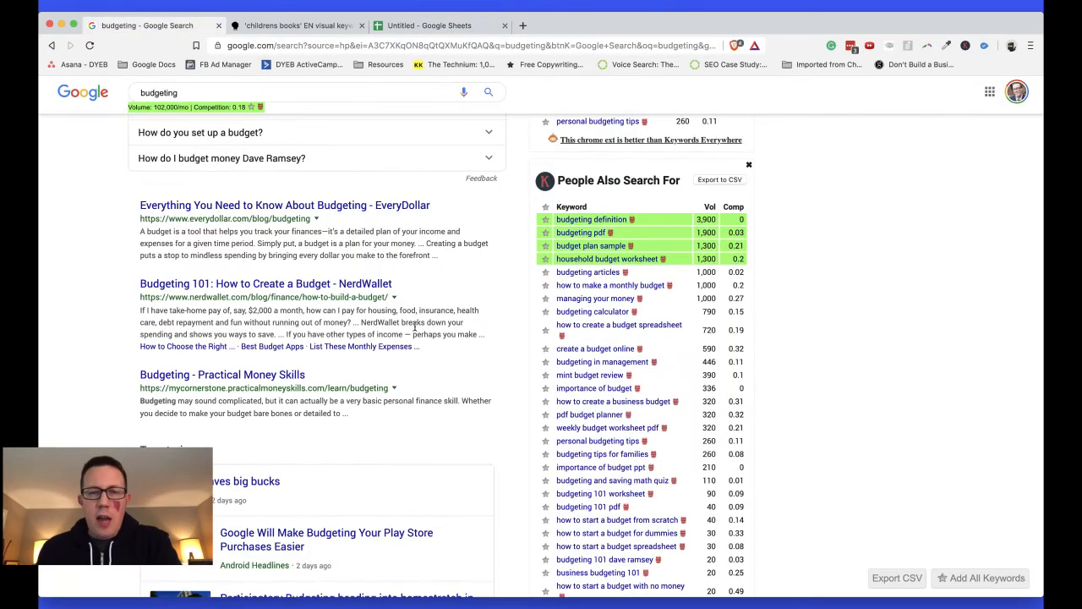
pyautogui.scroll(1, 572, 342)
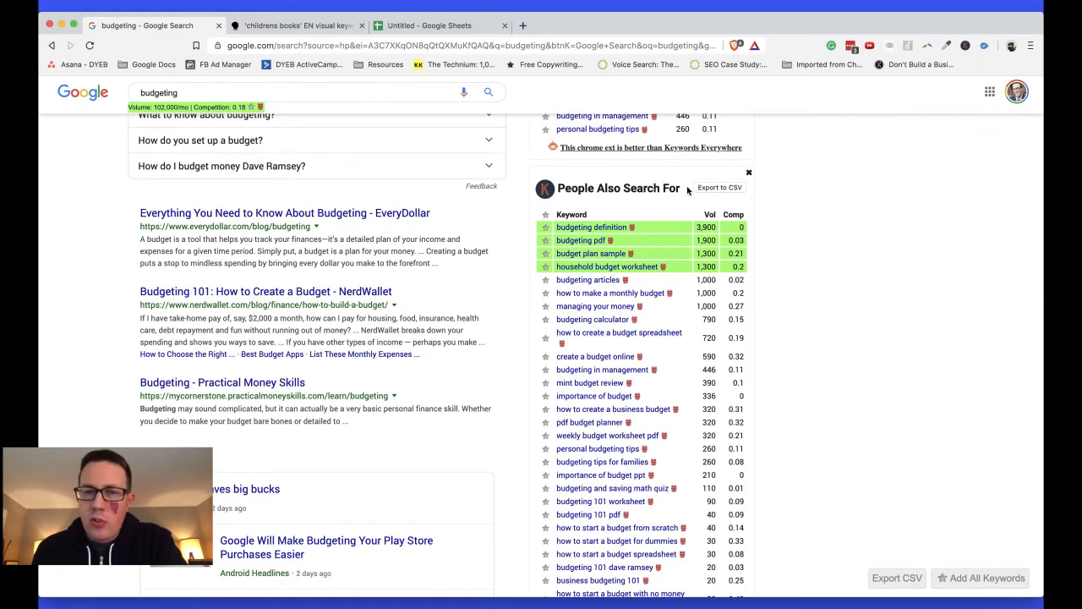
pyautogui.click(733, 187)
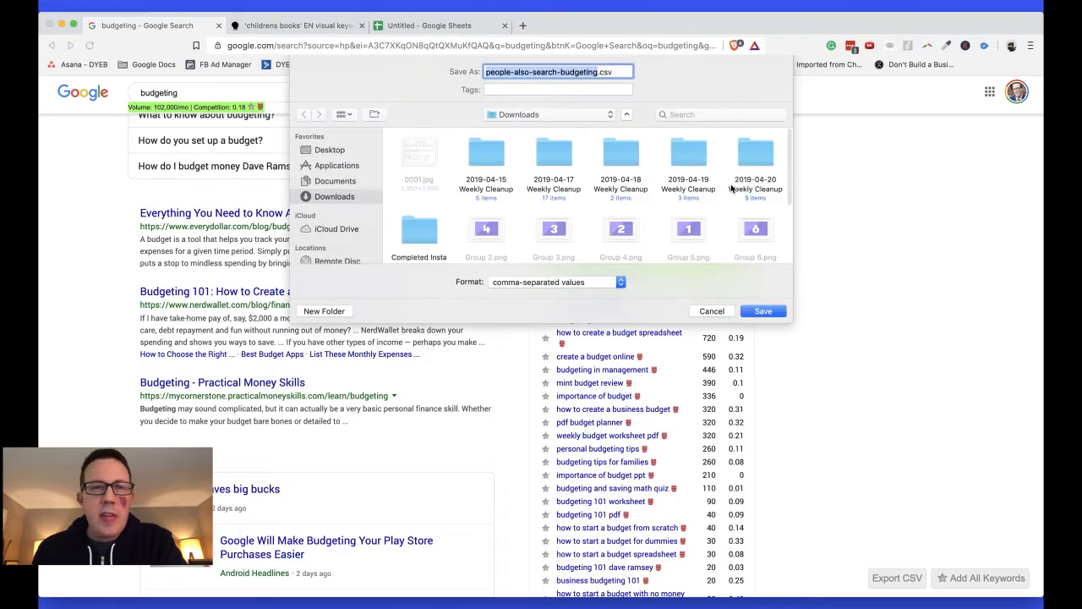
pyautogui.click(761, 312)
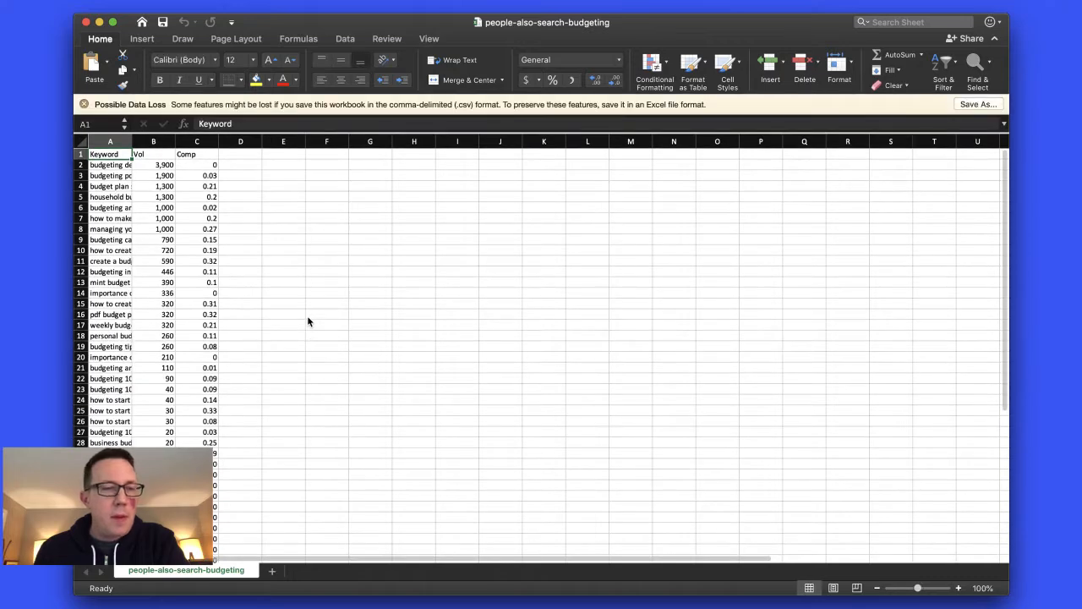
# - In the exported people-also-search-budgeting sheet in Excel, widen all columns to fit the full keywords and look through the list
pyautogui.click(307, 315)
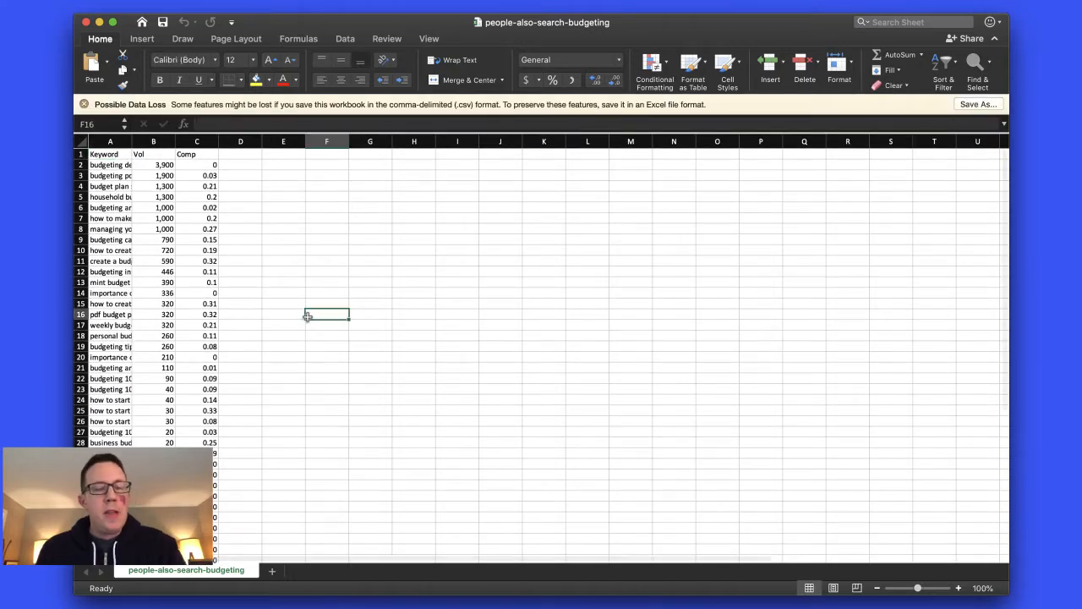
pyautogui.click(82, 141)
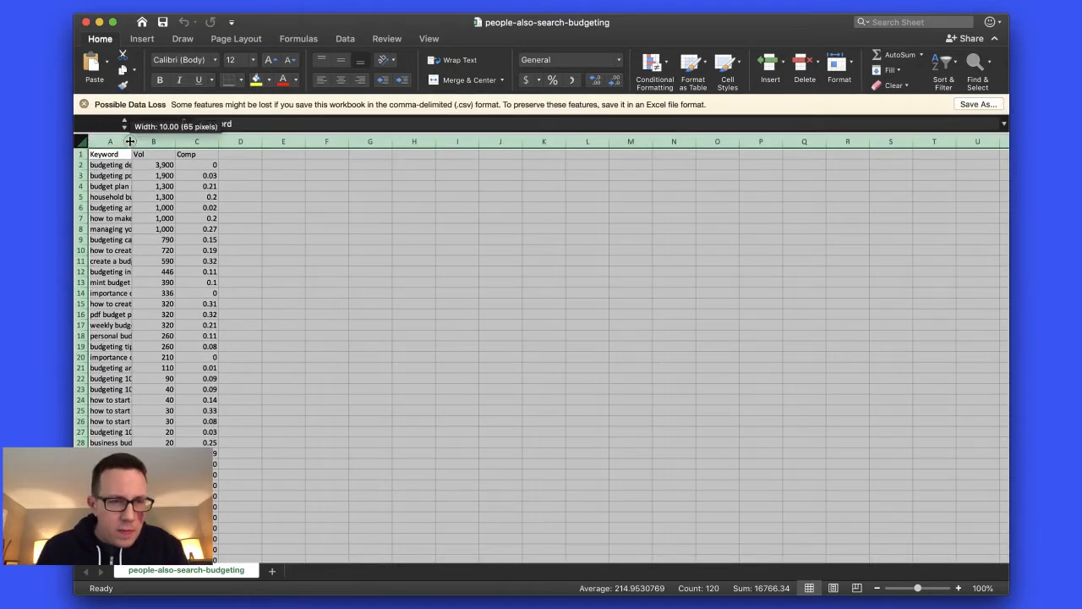
pyautogui.moveTo(130, 141); pyautogui.dragTo(220, 141)
pyautogui.click(282, 324)
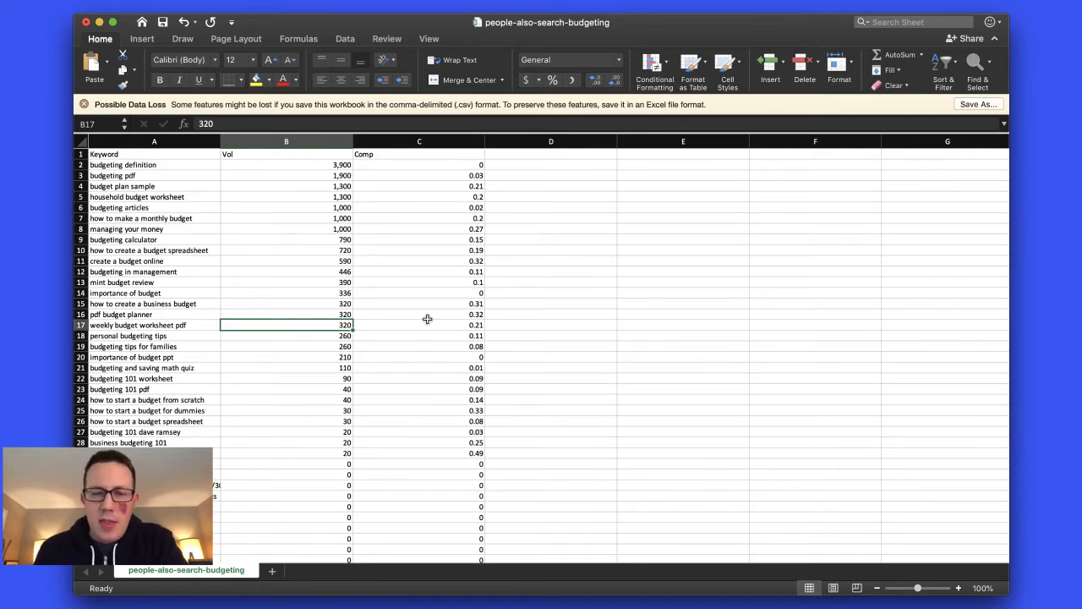
pyautogui.scroll(-5, 428, 316)
pyautogui.scroll(5, 428, 318)
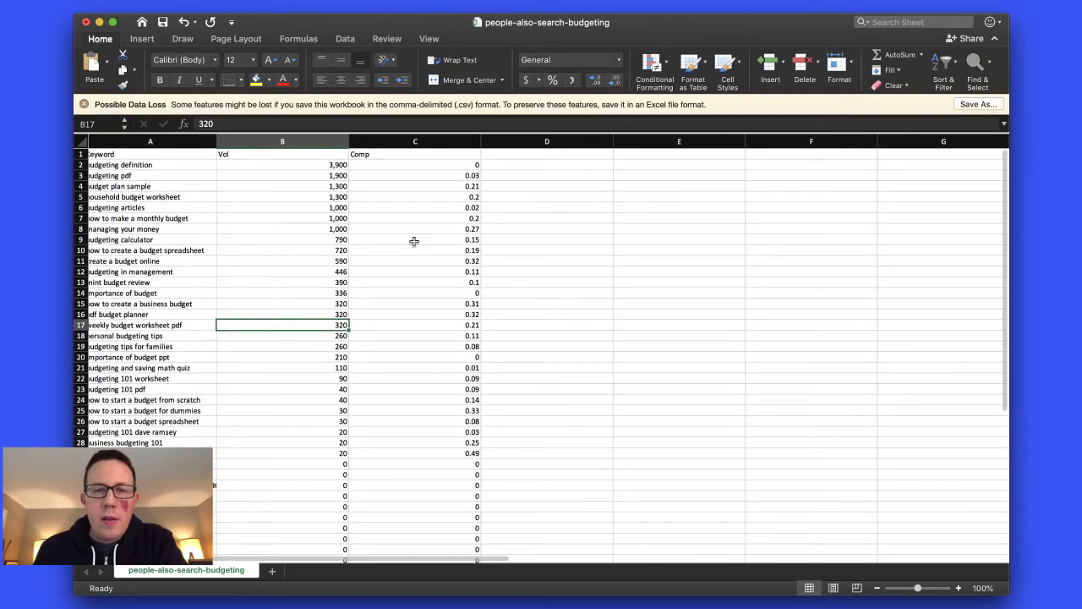
# - Format the Comp column as percentages and look through the keywords' competition values
pyautogui.click(465, 176)
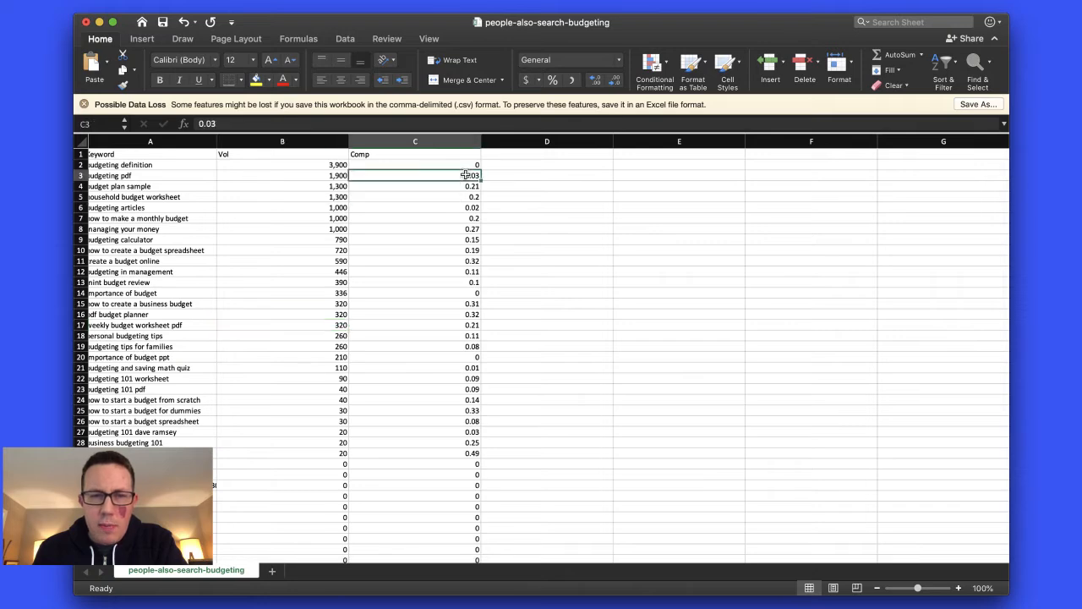
pyautogui.click(423, 140)
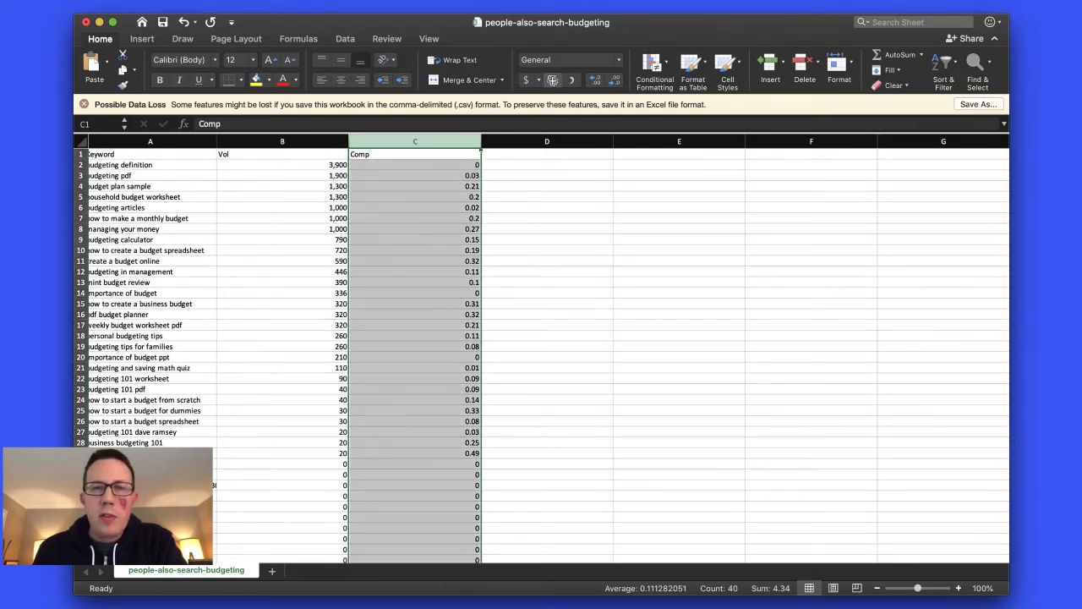
pyautogui.click(552, 79)
pyautogui.click(391, 261)
pyautogui.hscroll(-1, 391, 261)
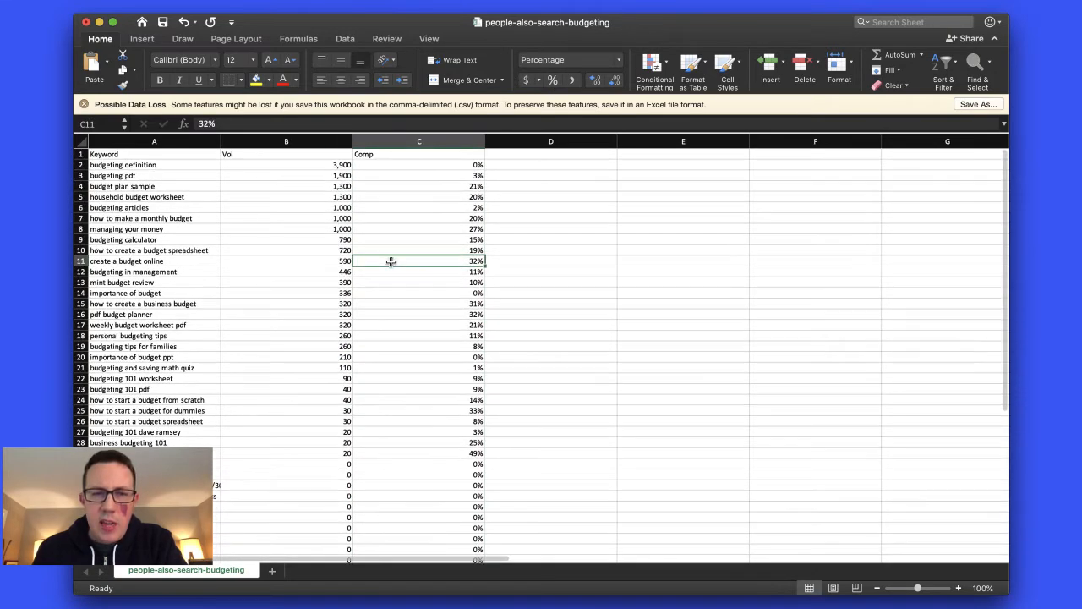
pyautogui.click(148, 229)
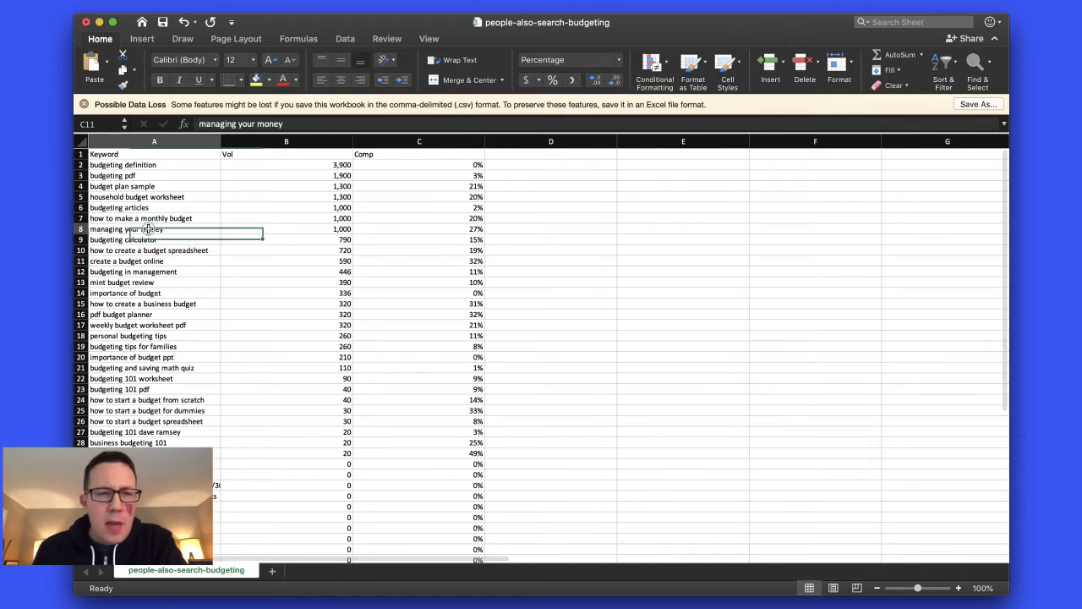
pyautogui.click(445, 228)
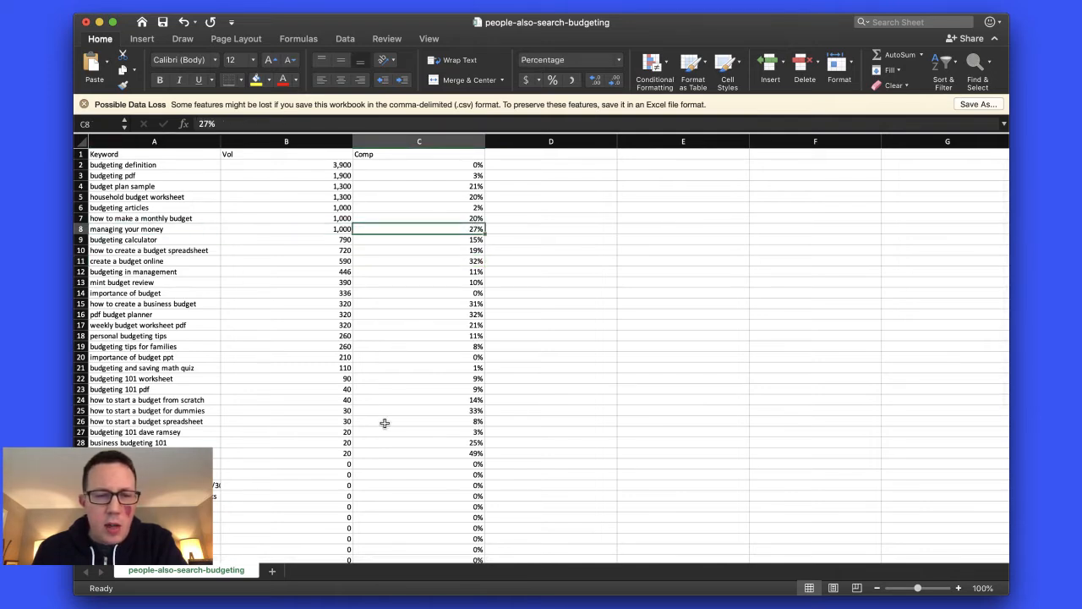
pyautogui.click(187, 453)
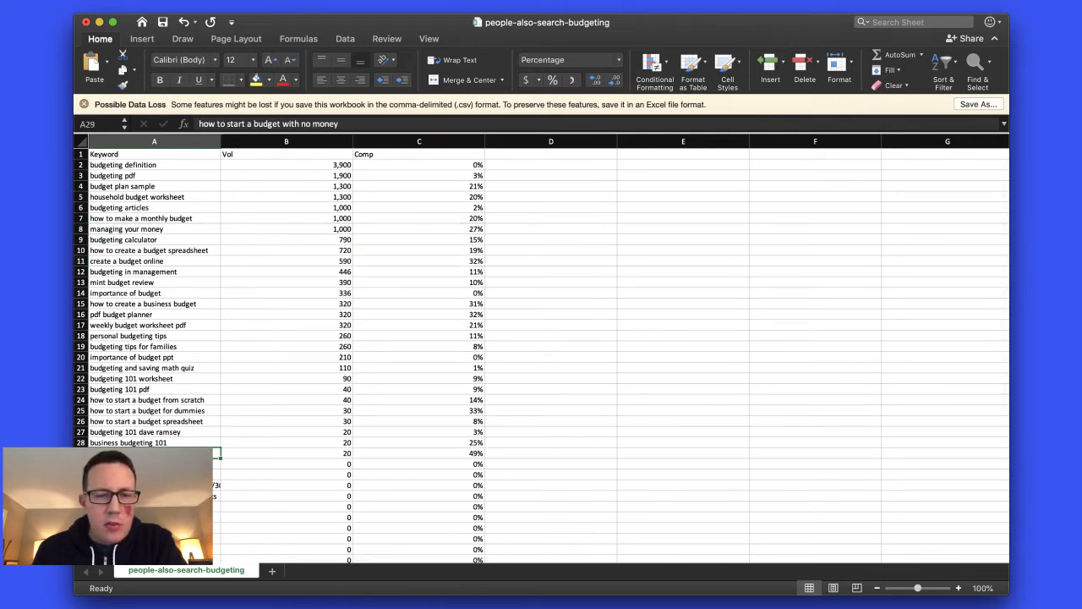
pyautogui.click(428, 475)
pyautogui.scroll(-3, 334, 241)
pyautogui.scroll(3, 346, 258)
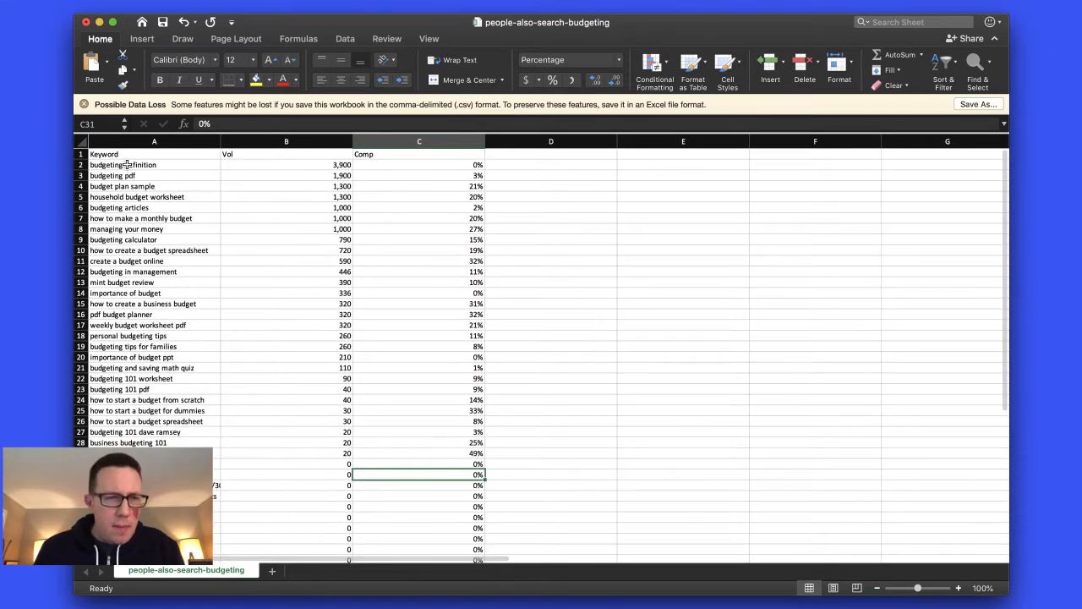
# - Copy the keywords and volumes in rows 2–17 and paste them into the Google Sheets spreadsheet starting at cell A12
pyautogui.click(129, 164)
pyautogui.moveTo(129, 164); pyautogui.dragTo(293, 324)
pyautogui.press('super+c')
pyautogui.press('super+Tab')
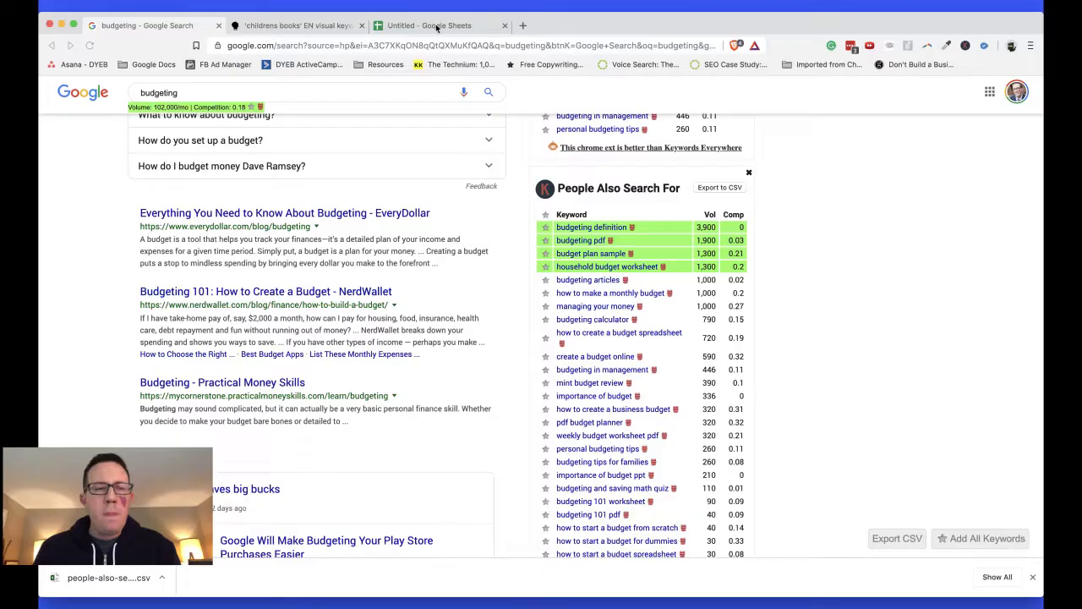
pyautogui.press('super+3')
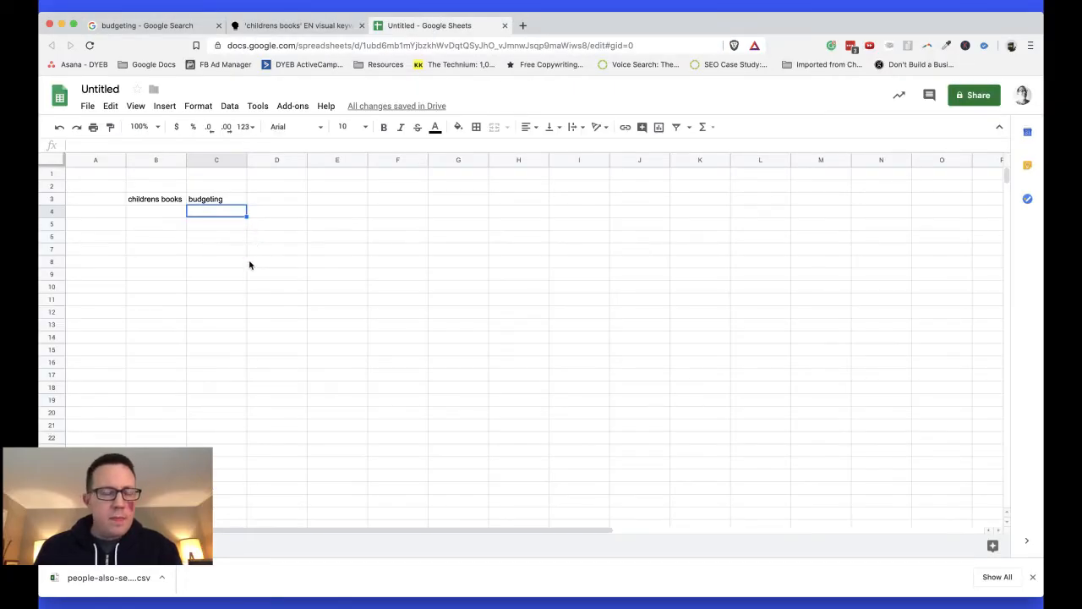
pyautogui.click(81, 315)
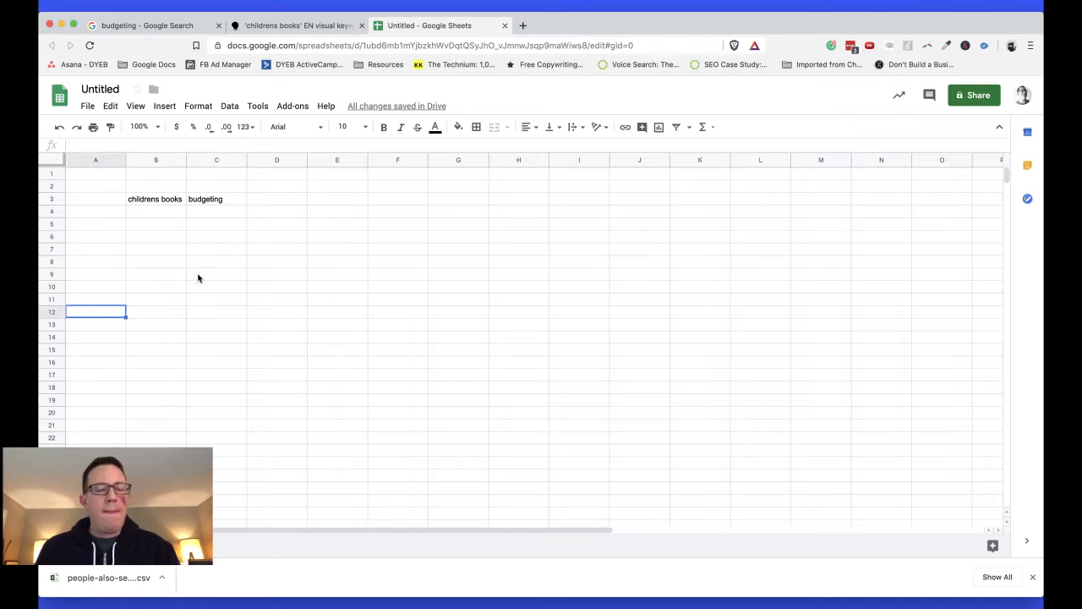
pyautogui.press('super+v')
pyautogui.click(119, 302)
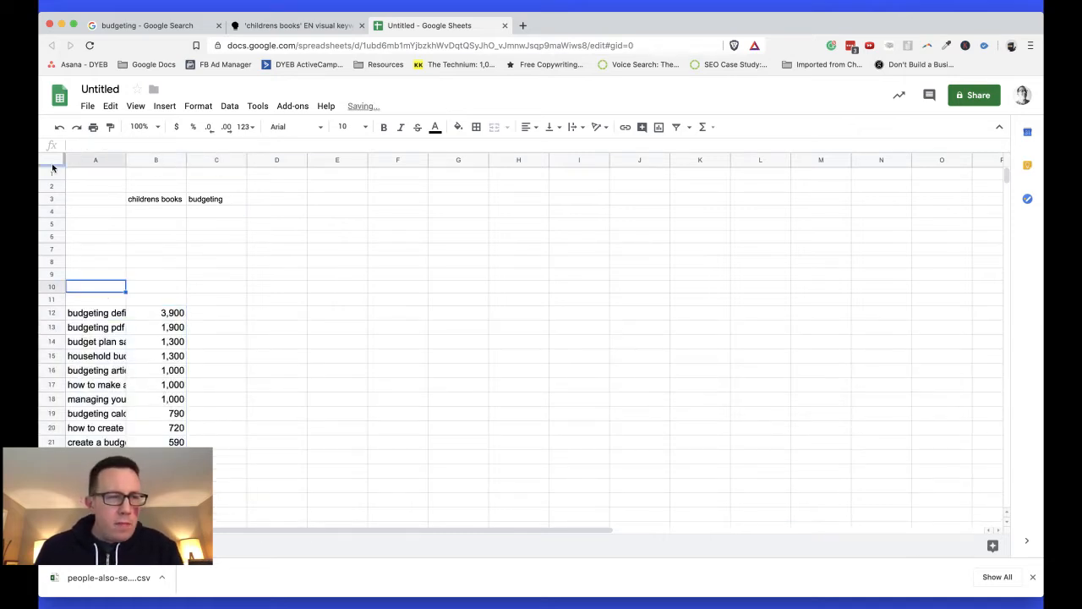
# - Fit the spreadsheet's column widths to their contents and look through the pasted budgeting keywords
pyautogui.click(52, 161)
pyautogui.doubleClick(126, 161)
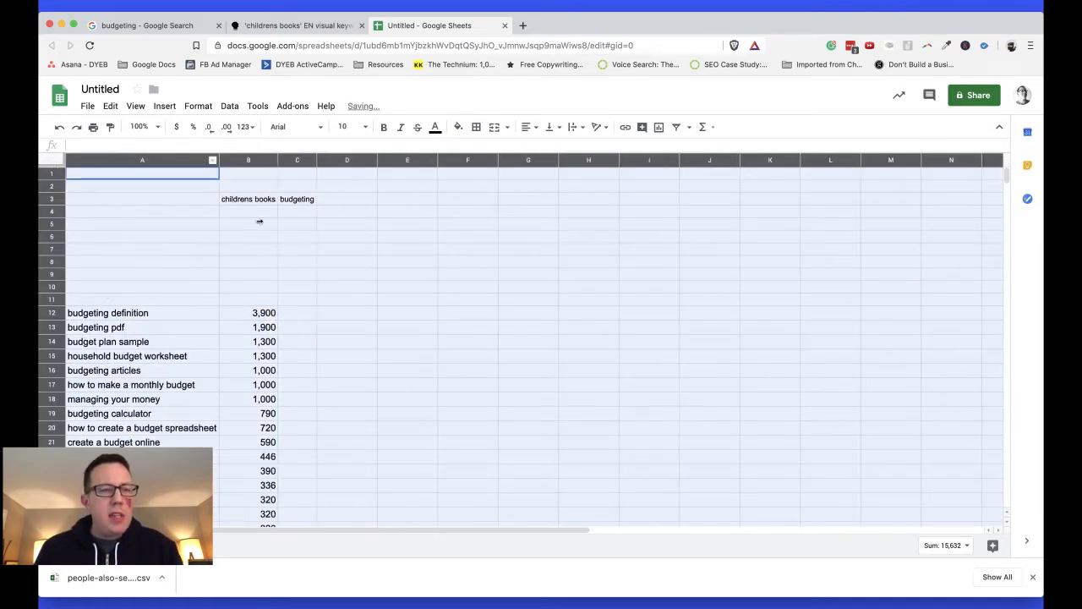
pyautogui.click(275, 273)
pyautogui.scroll(-1, 275, 273)
pyautogui.scroll(-3, 275, 273)
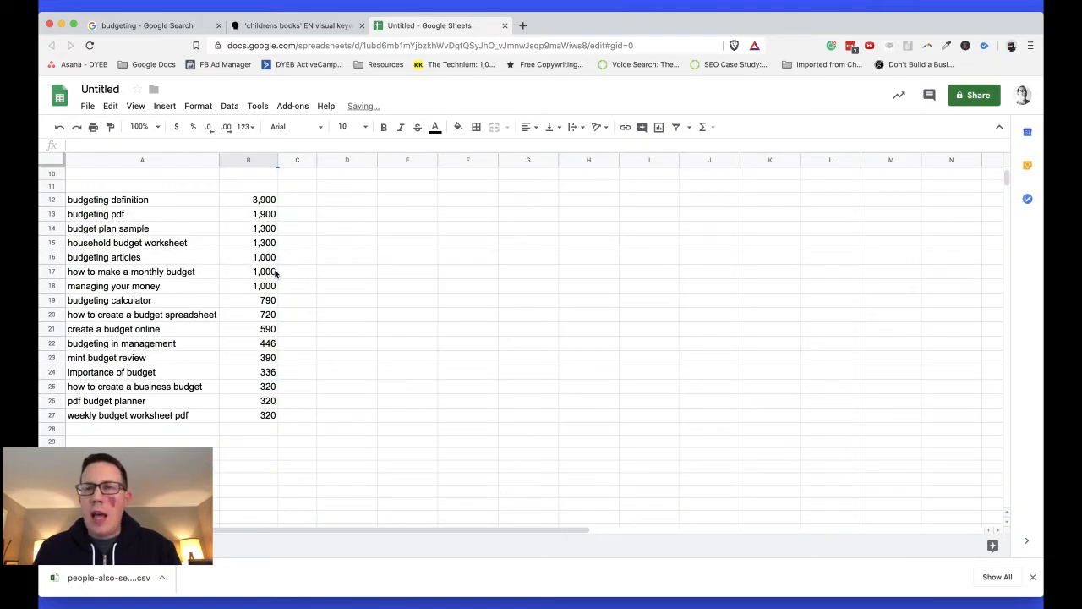
pyautogui.scroll(5, 275, 270)
pyautogui.scroll(-2, 116, 279)
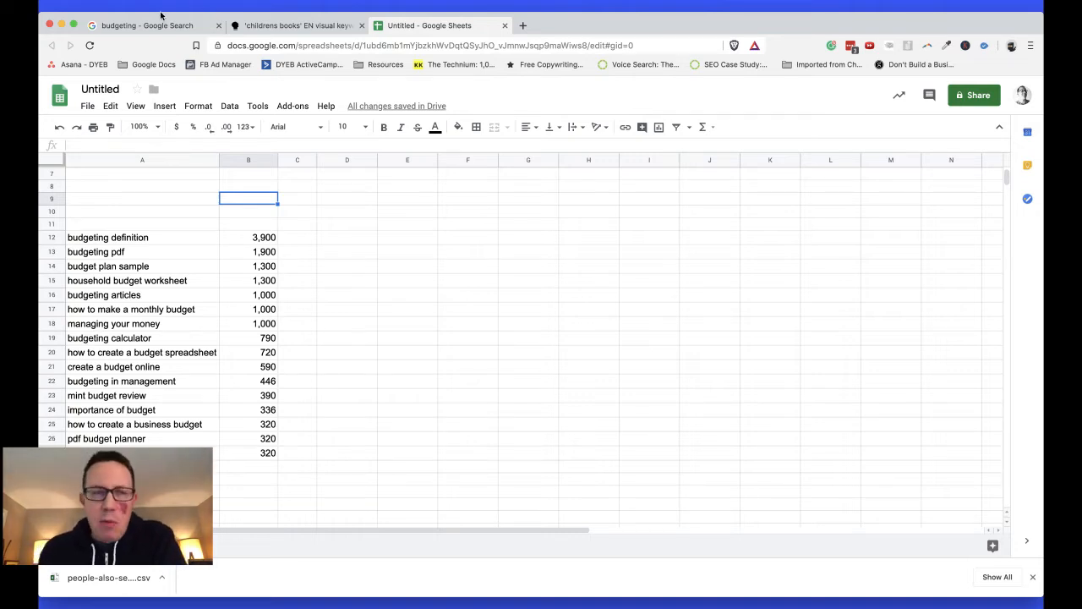
pyautogui.scroll(-5, 191, 171)
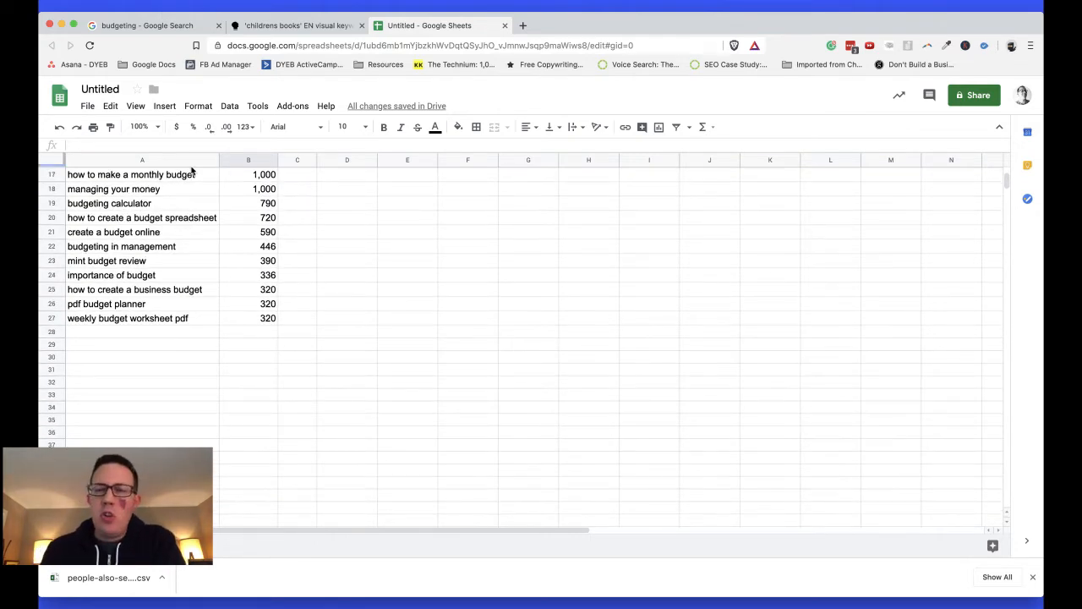
pyautogui.scroll(7, 191, 171)
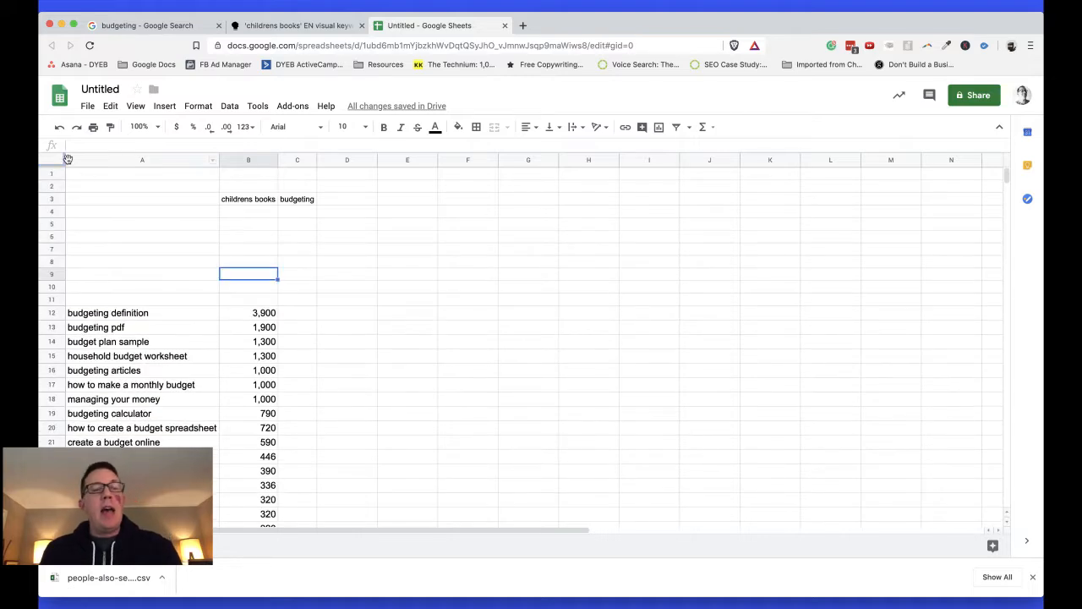
# - Delete rows 2 through 11 above the pasted keyword list
pyautogui.moveTo(53, 300); pyautogui.dragTo(51, 189)
pyautogui.rightClick(51, 189)
pyautogui.click(127, 325)
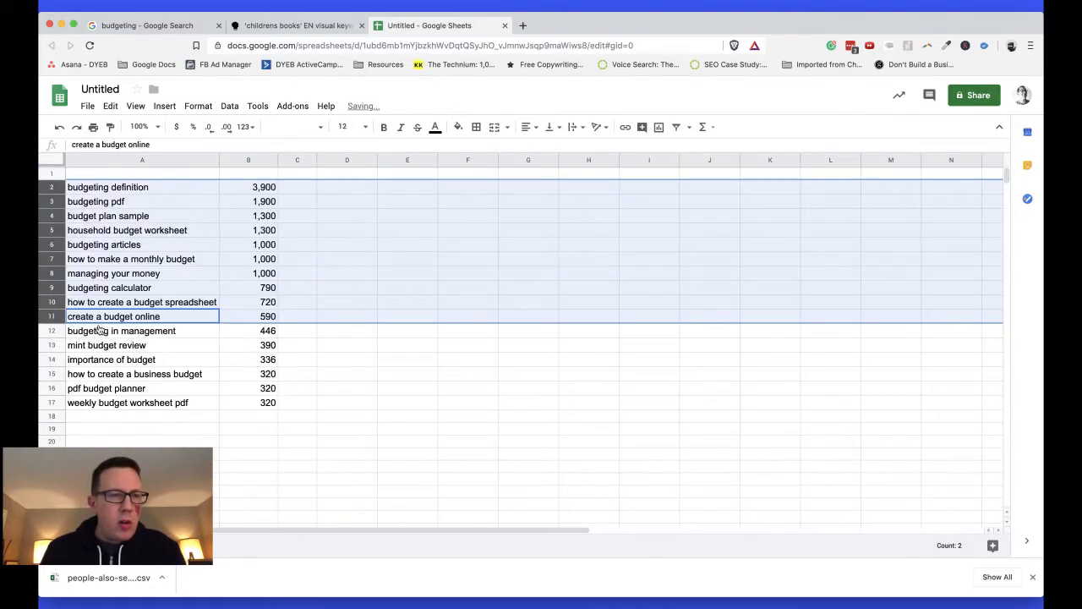
# - Enter the column headings "KW" in A1 and "volume" in B1
pyautogui.click(155, 173)
pyautogui.write('KW')
pyautogui.press('Tab')
pyautogui.write('volume')
pyautogui.press('Return')
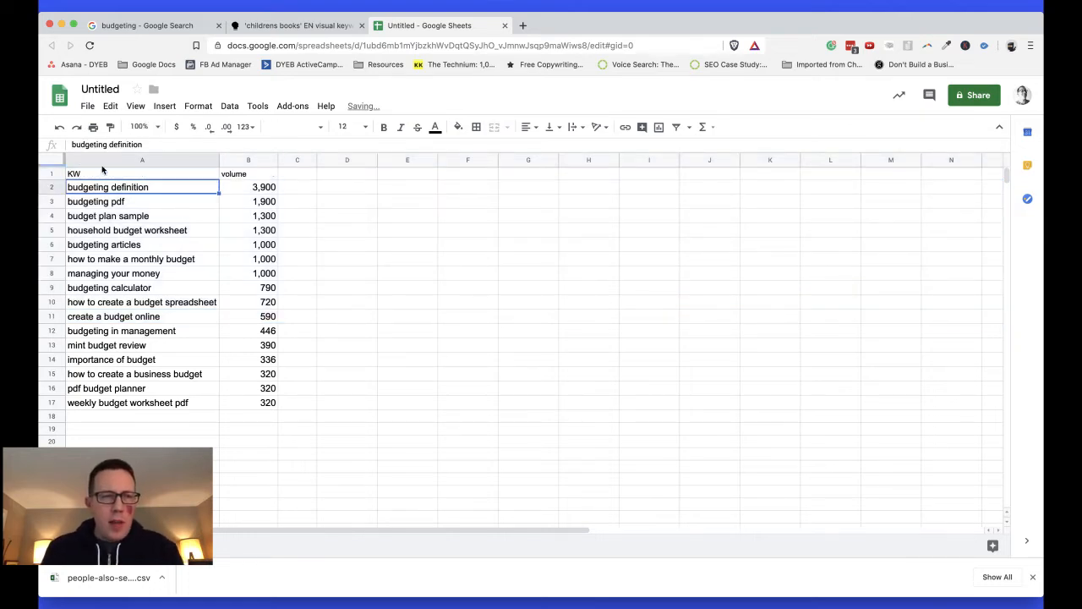
# - Add a filter to the whole sheet and look over the volume column
pyautogui.click(54, 159)
pyautogui.click(677, 128)
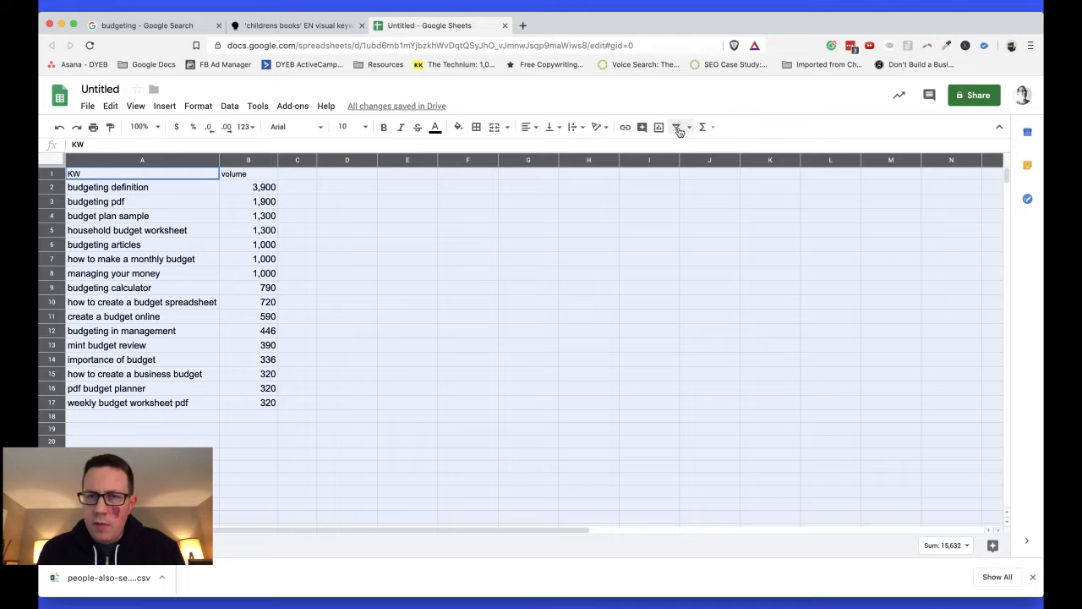
pyautogui.click(296, 285)
pyautogui.click(272, 175)
pyautogui.click(467, 302)
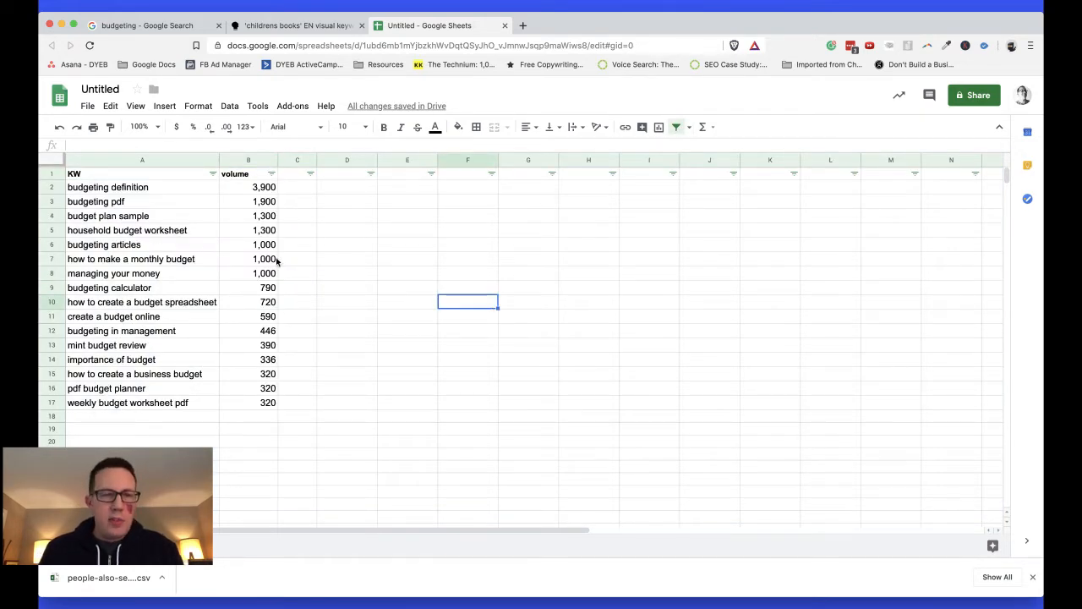
pyautogui.moveTo(254, 187); pyautogui.dragTo(253, 416)
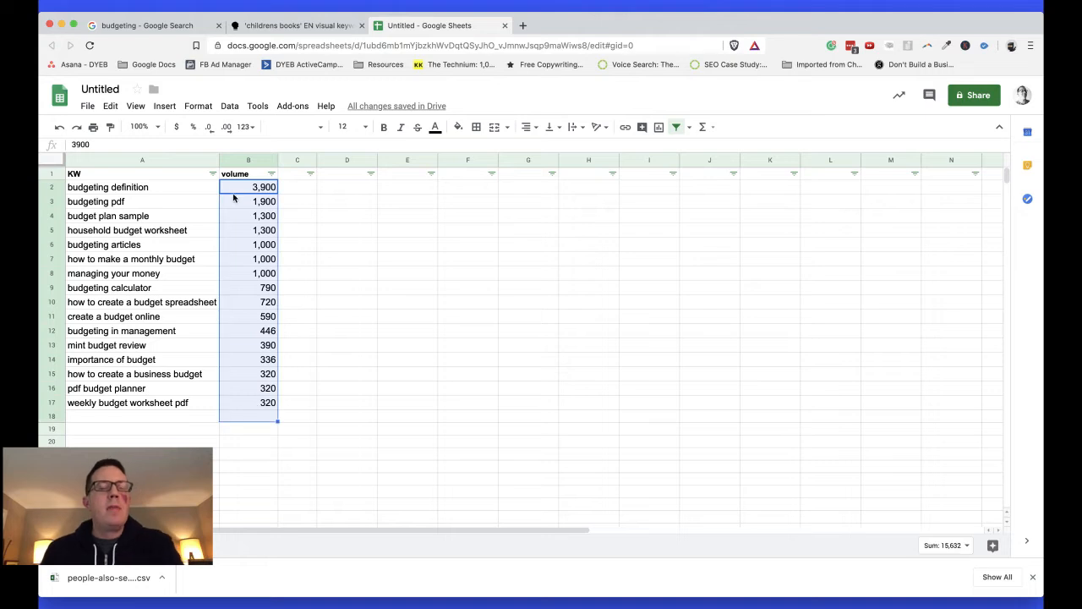
pyautogui.click(158, 335)
# - Search Google for the suggested "budgeting pdf" and export its People Also Search For keywords as people-also-search-budgeting-pdf.csv in Downloads
pyautogui.press('super+1')
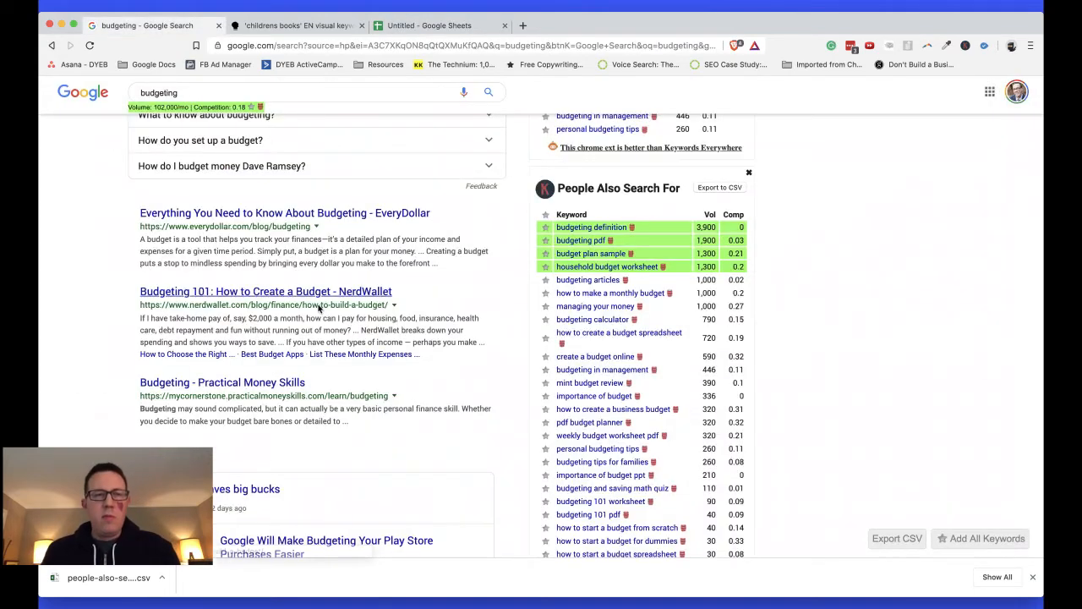
pyautogui.doubleClick(168, 93)
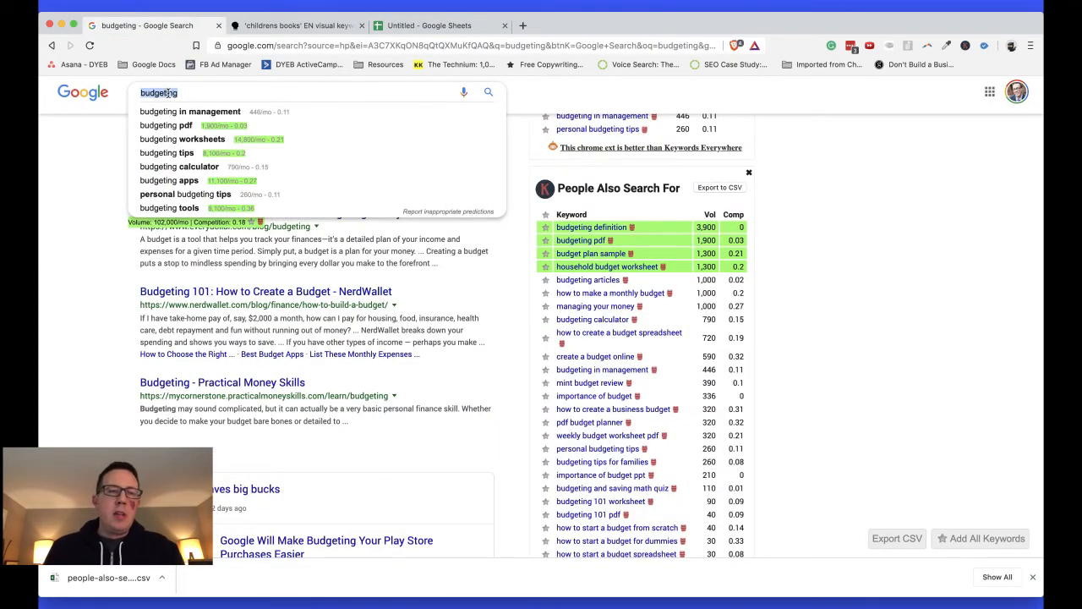
pyautogui.click(166, 126)
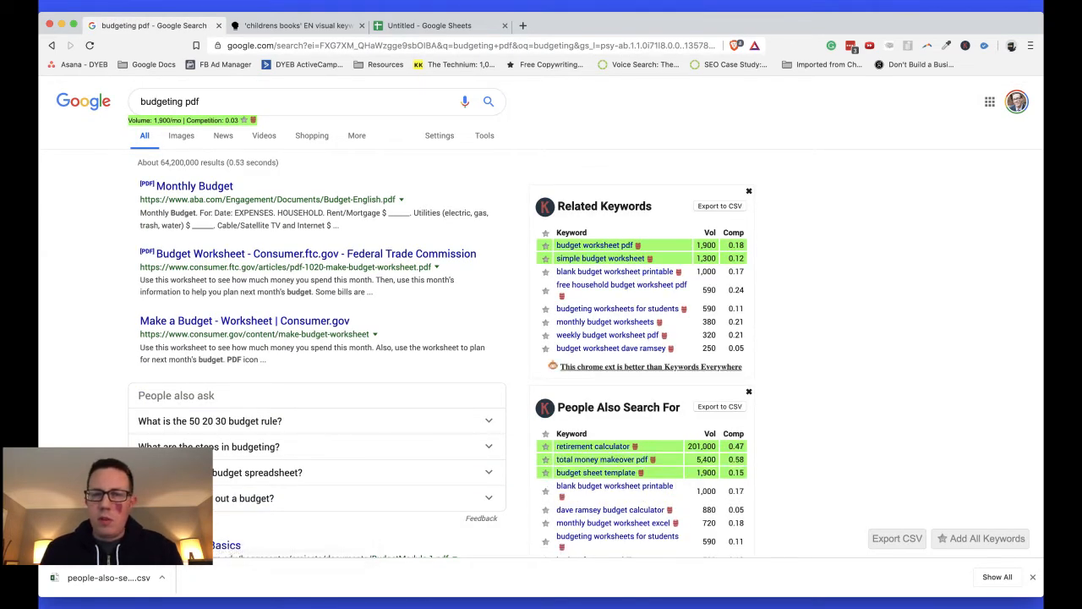
pyautogui.scroll(-3, 704, 306)
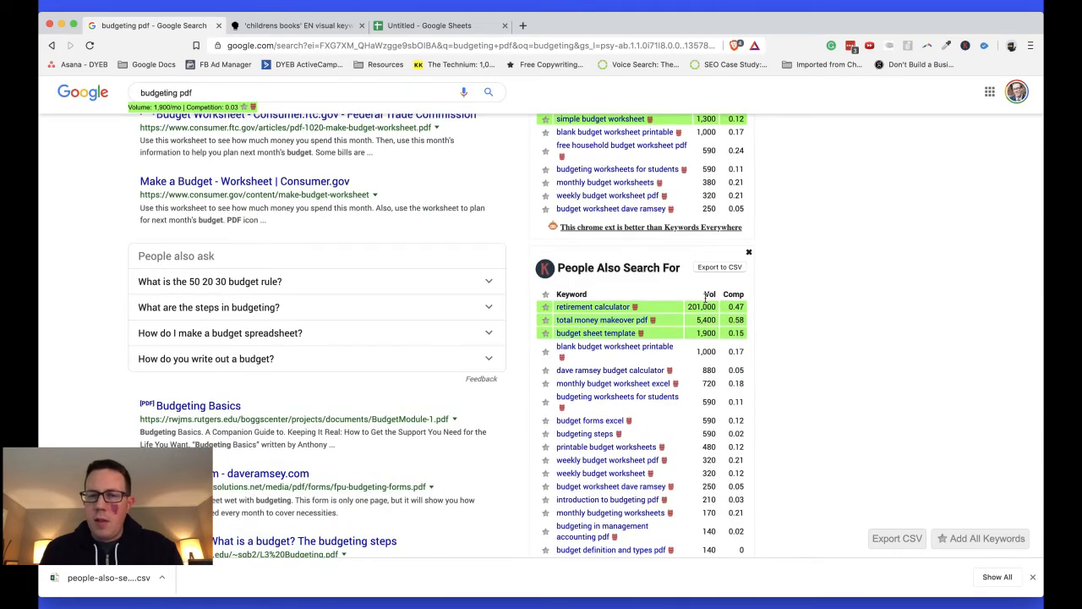
pyautogui.click(706, 268)
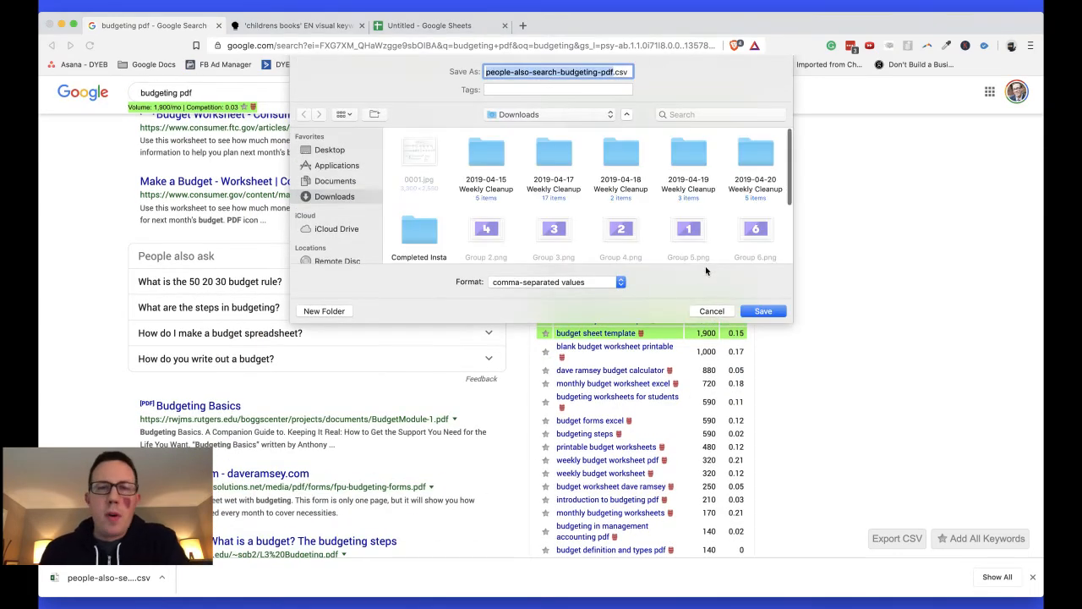
pyautogui.click(750, 311)
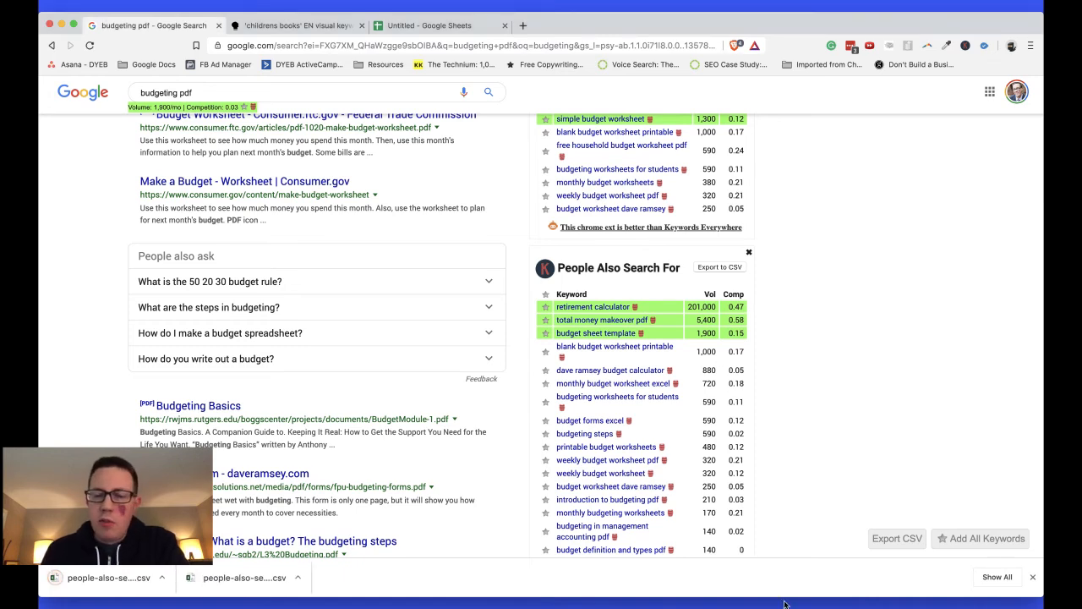
# - Copy the keywords and volumes in rows 2–14 of people-also-search-budgeting-pdf in Excel and paste them below the Google Sheets list at A18
pyautogui.click(603, 607)
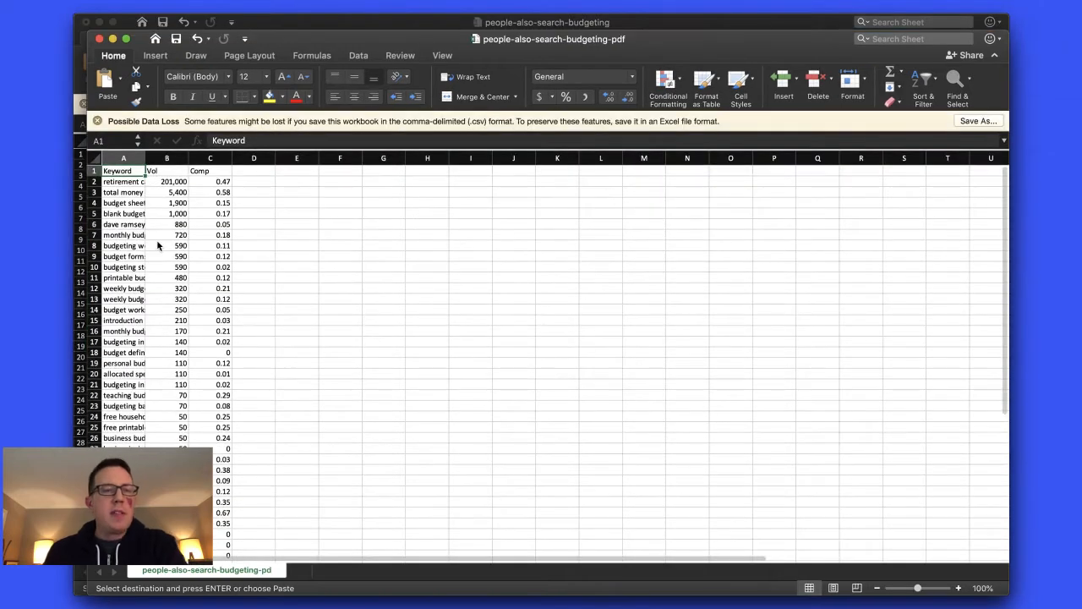
pyautogui.moveTo(124, 182); pyautogui.dragTo(179, 311)
pyautogui.press('super+c')
pyautogui.press('super+Tab')
pyautogui.click(100, 417)
pyautogui.press('super+v')
pyautogui.click(382, 289)
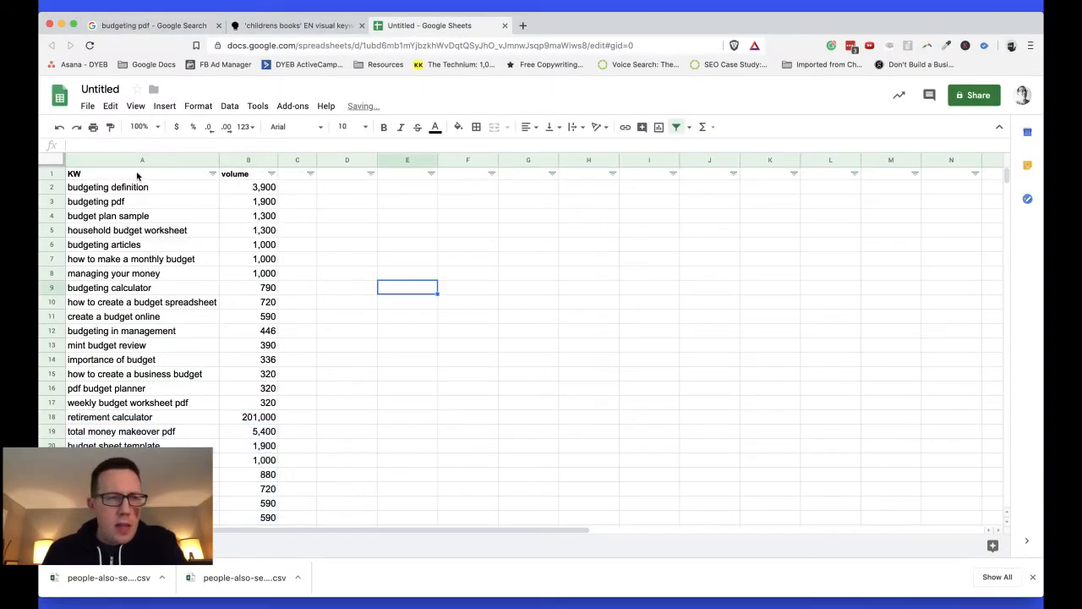
# - Sort the combined keyword list by volume from highest to lowest and look through the order
pyautogui.click(62, 165)
pyautogui.click(211, 191)
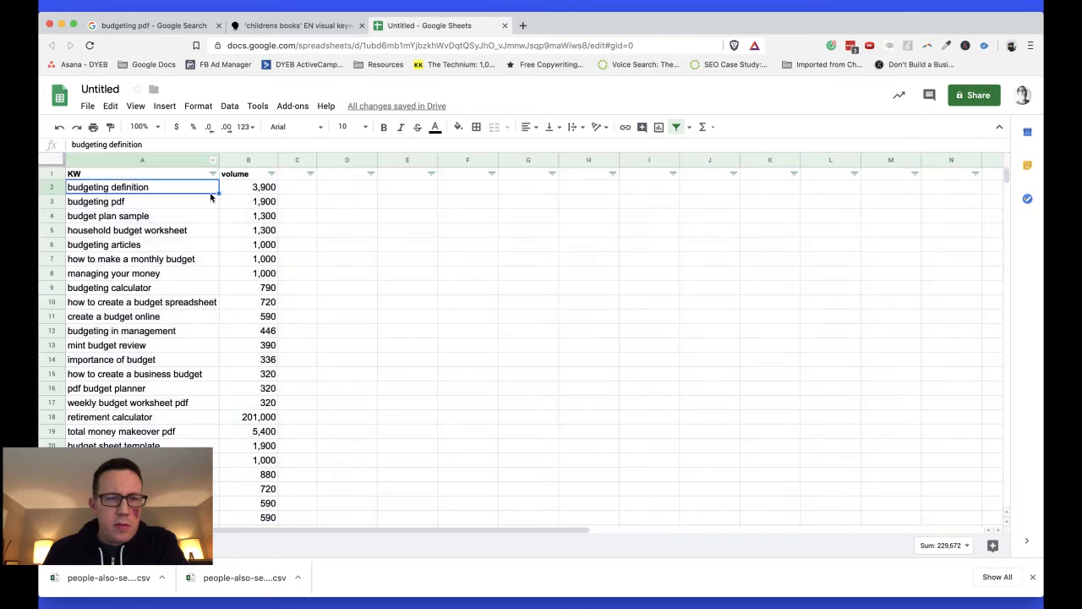
pyautogui.click(271, 173)
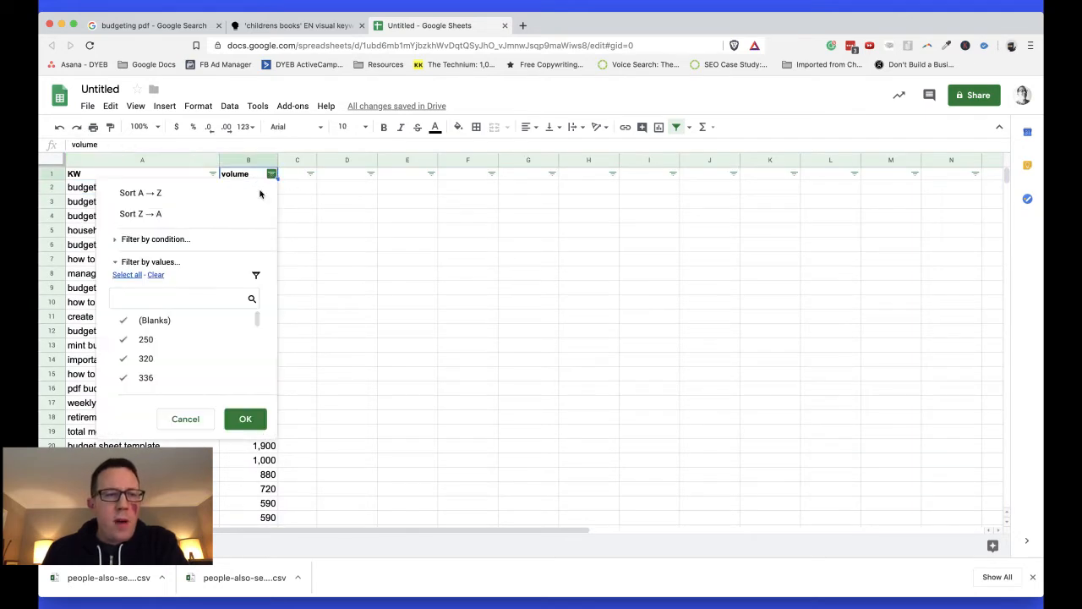
pyautogui.click(157, 222)
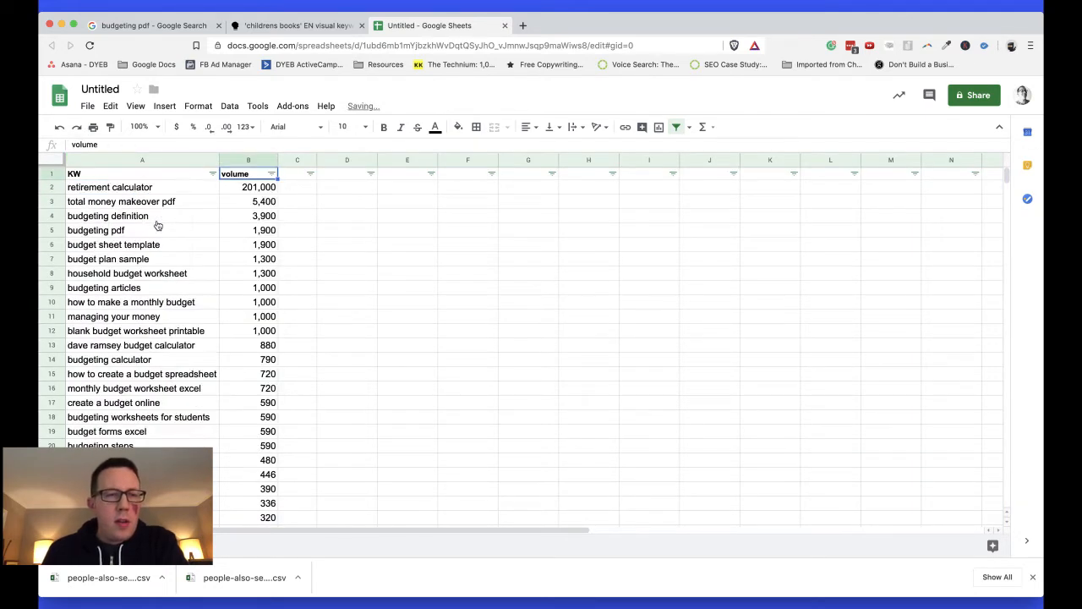
pyautogui.click(298, 216)
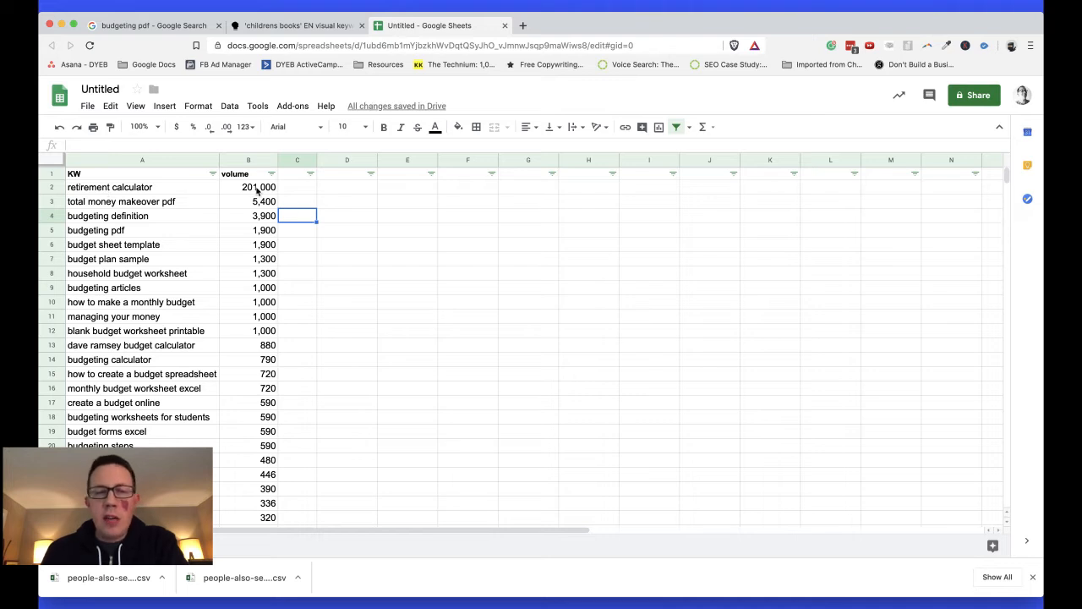
pyautogui.moveTo(177, 192); pyautogui.dragTo(225, 423)
pyautogui.click(225, 422)
pyautogui.scroll(-3, 226, 425)
pyautogui.scroll(3, 226, 426)
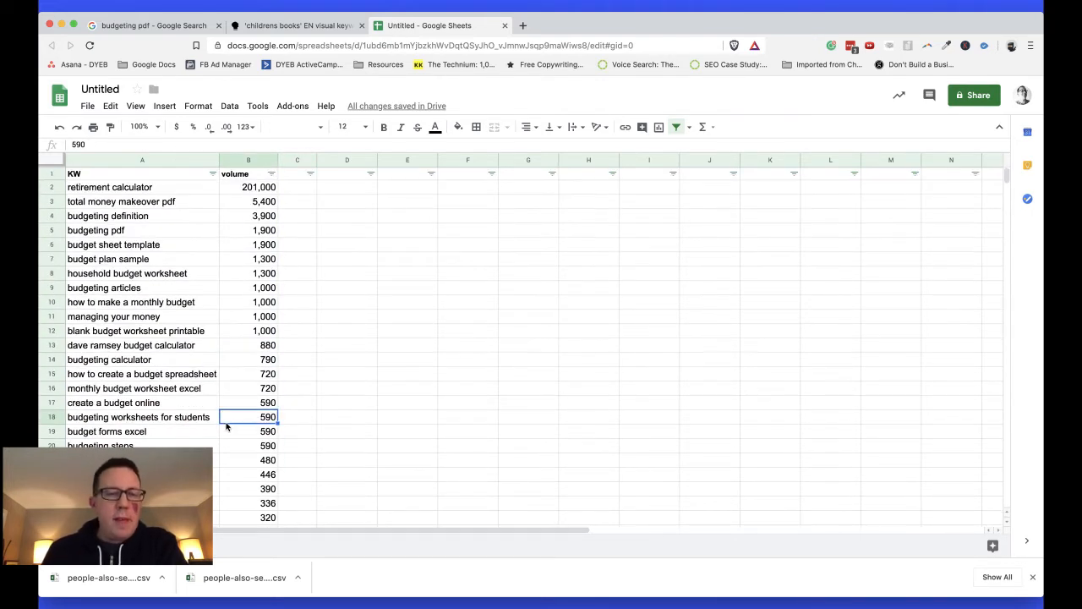
pyautogui.click(490, 332)
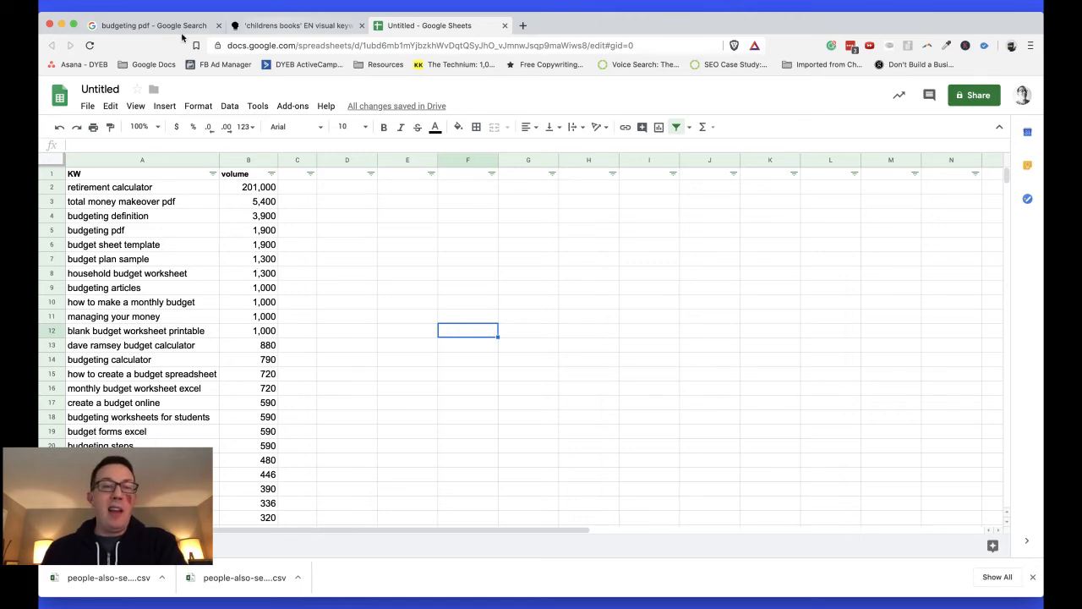
# - Look over the sorted keyword list, checking the keywords in column A against their volumes in column B
pyautogui.scroll(-3, 194, 287)
pyautogui.scroll(3, 195, 313)
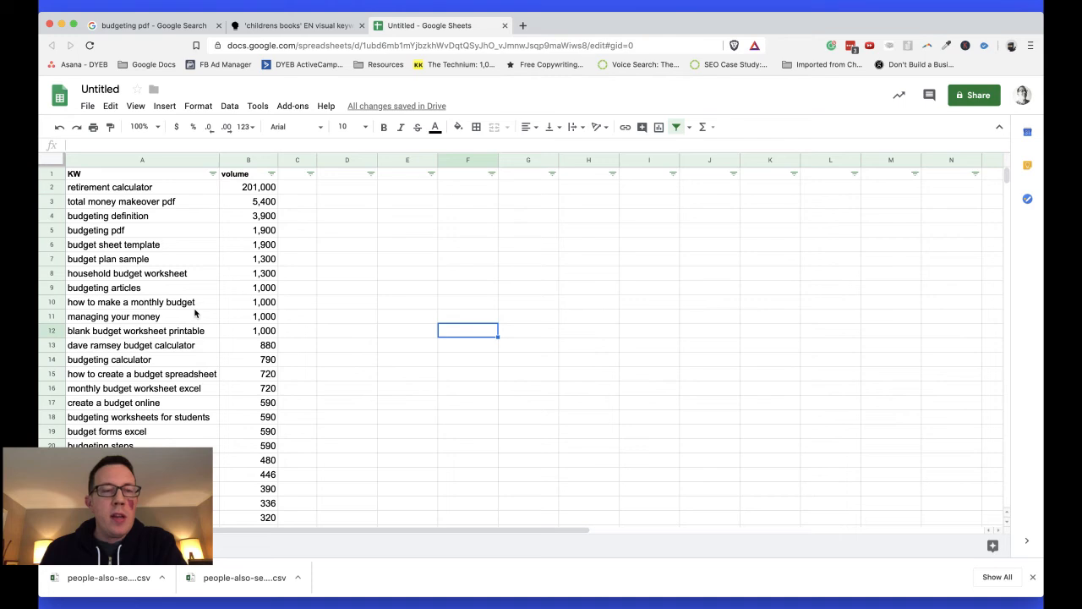
pyautogui.moveTo(126, 187); pyautogui.dragTo(206, 417)
pyautogui.click(248, 431)
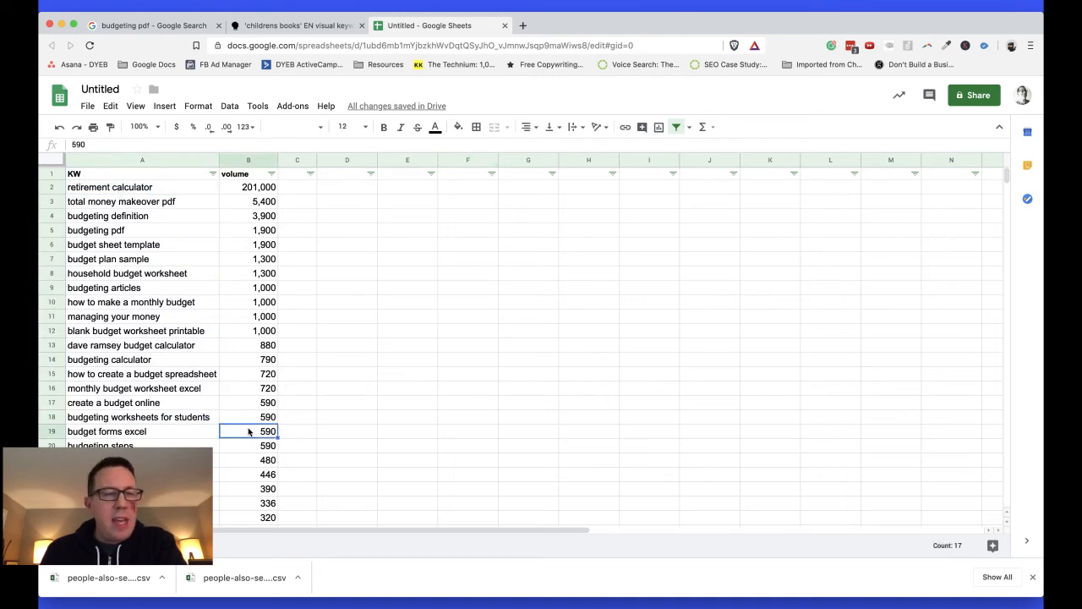
pyautogui.click(99, 245)
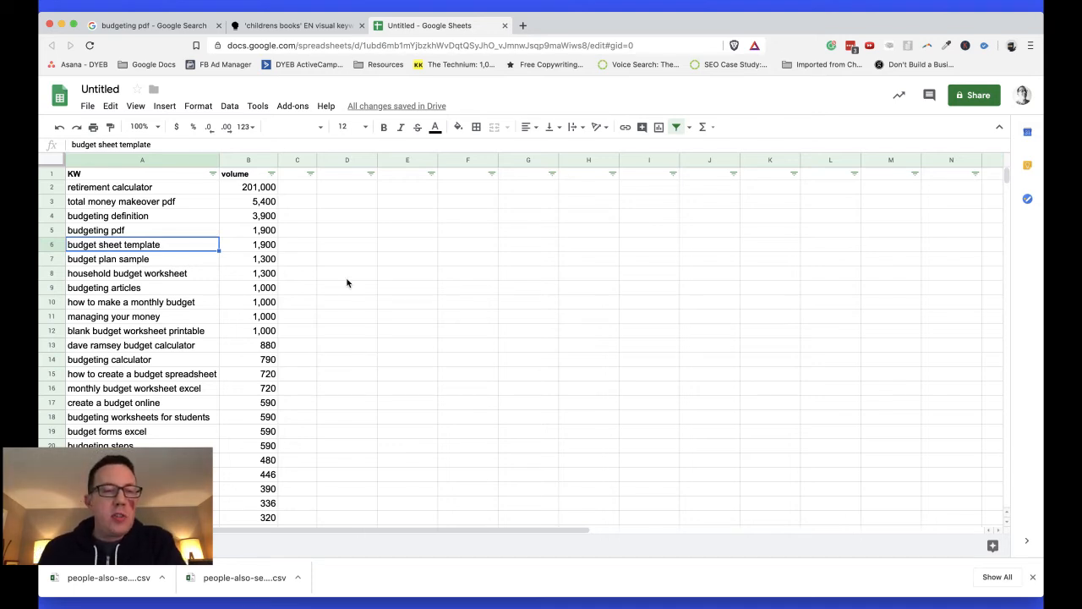
pyautogui.click(110, 204)
pyautogui.click(104, 231)
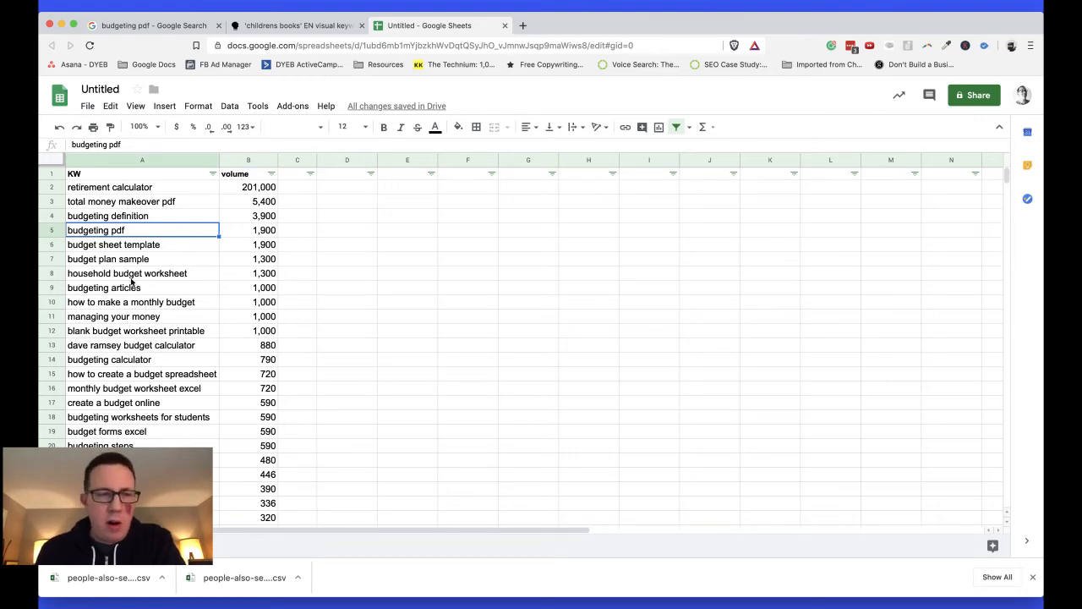
# - Search Google for "budgeting pdf" in a new tab and bring up the search suggestions for that phrase
pyautogui.click(523, 25)
pyautogui.write('budgetin')
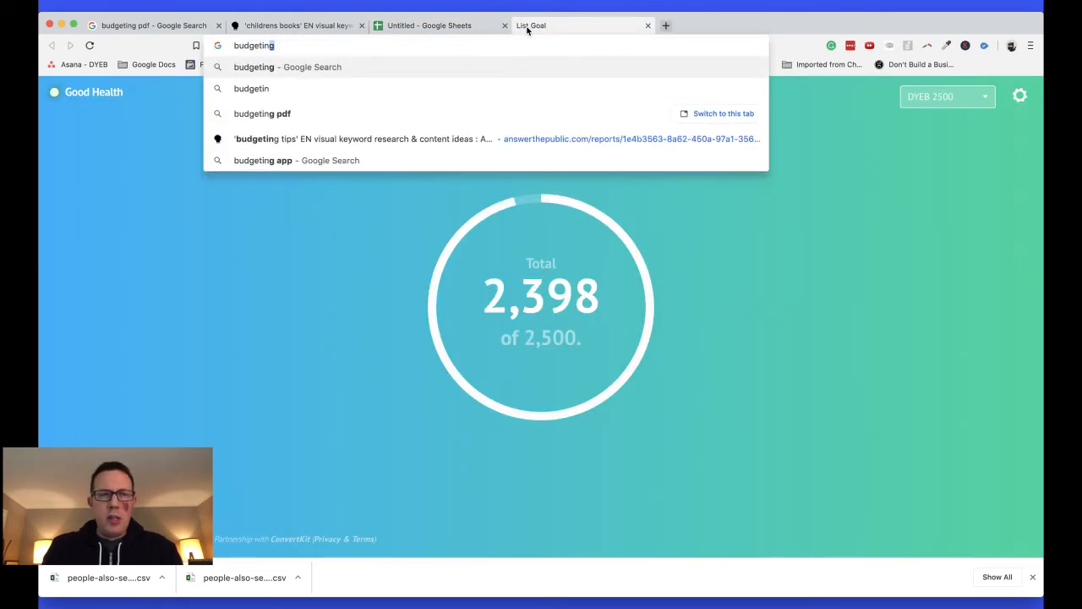
pyautogui.write('g pdf')
pyautogui.press('Return')
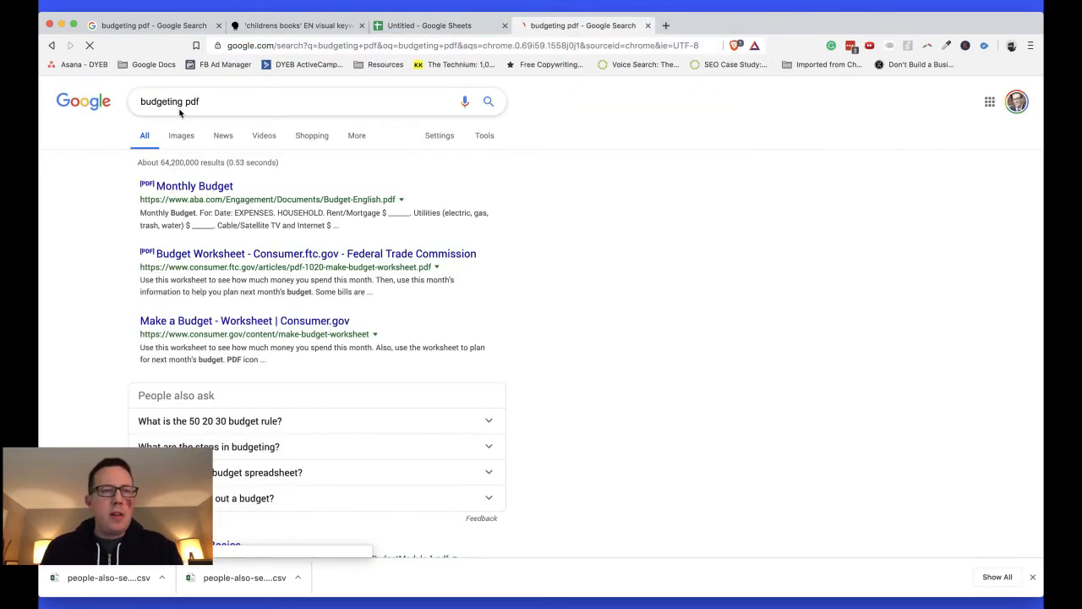
pyautogui.click(225, 102)
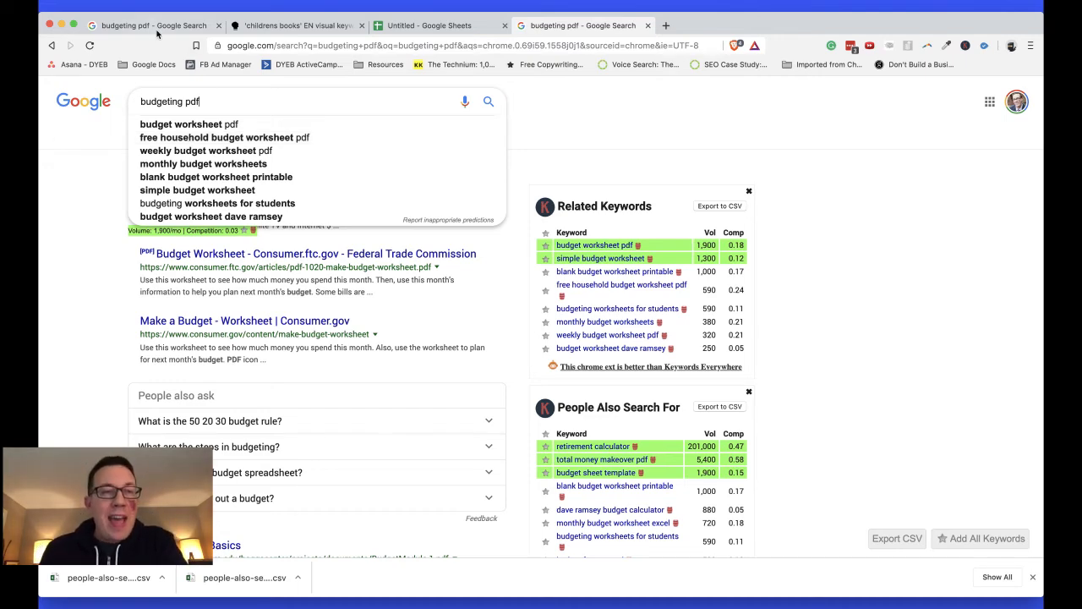
# - Check the Keywords Everywhere extension's options on the original budgeting pdf results, and return to the AnswerThePublic report
pyautogui.scroll(-3, 351, 213)
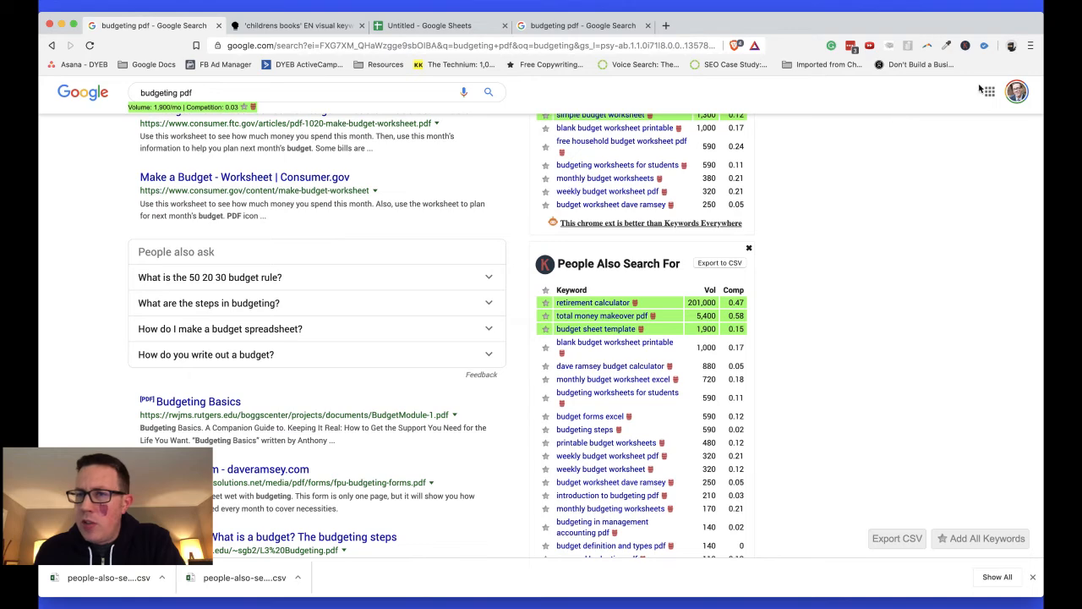
pyautogui.click(966, 47)
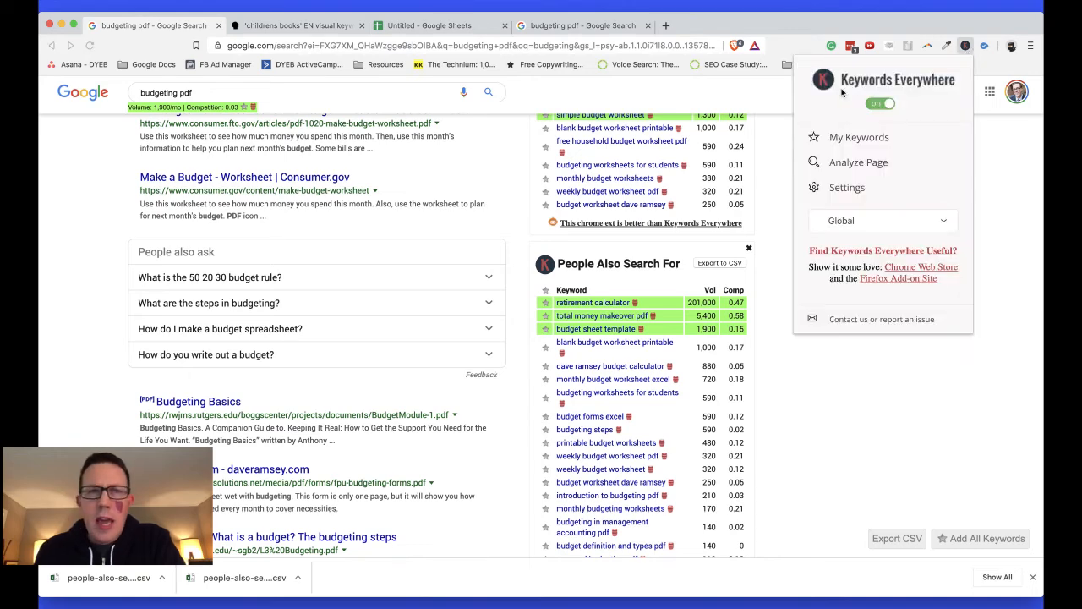
pyautogui.click(296, 25)
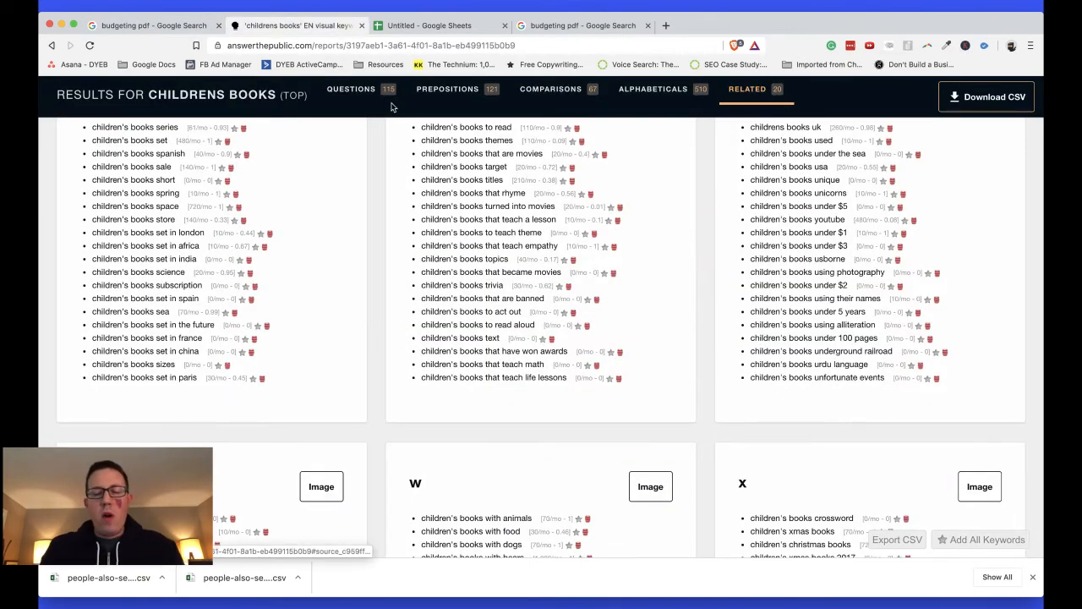
# - Find the Soovle site by searching for "soolve" in a new tab, and look up "childrens books" suggestions on it
pyautogui.hotkey('ctrl', 't')
pyautogui.write('soolve')
pyautogui.press('Delete')
pyautogui.press('Return')
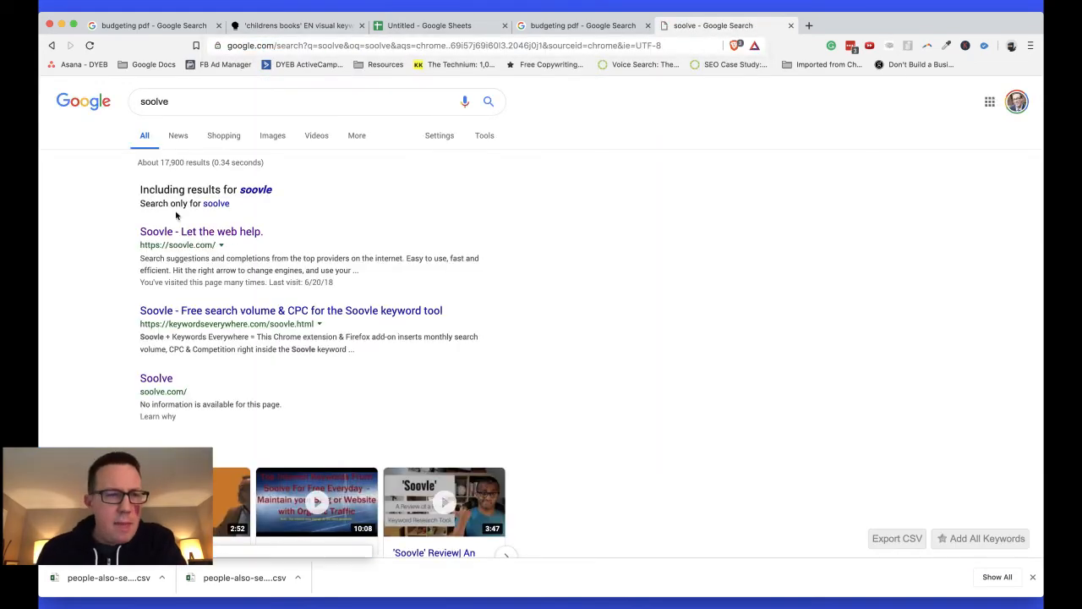
pyautogui.click(148, 233)
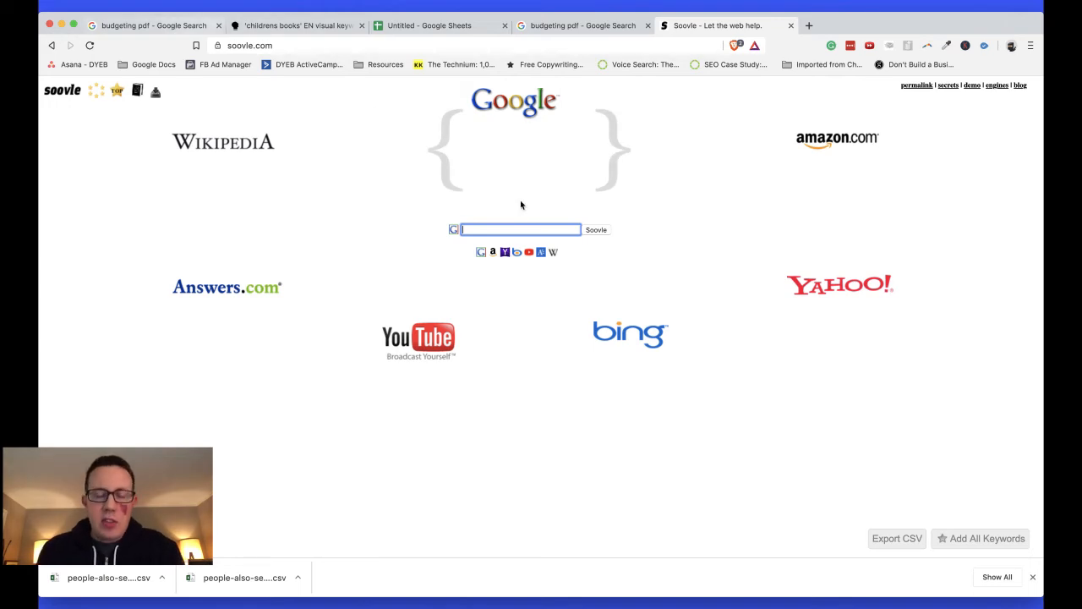
pyautogui.write('childrens')
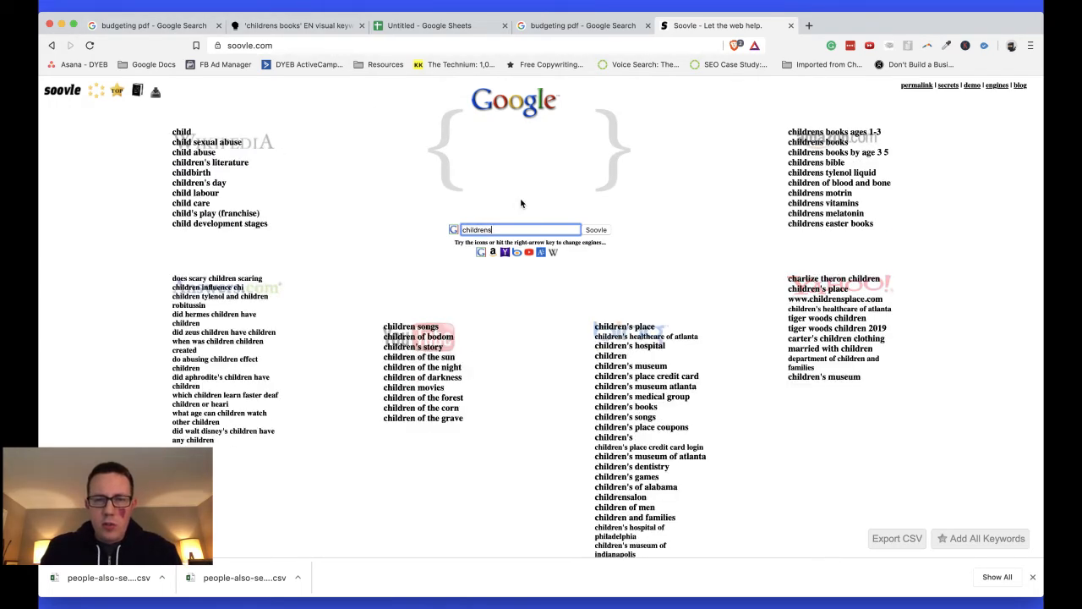
pyautogui.write(' books')
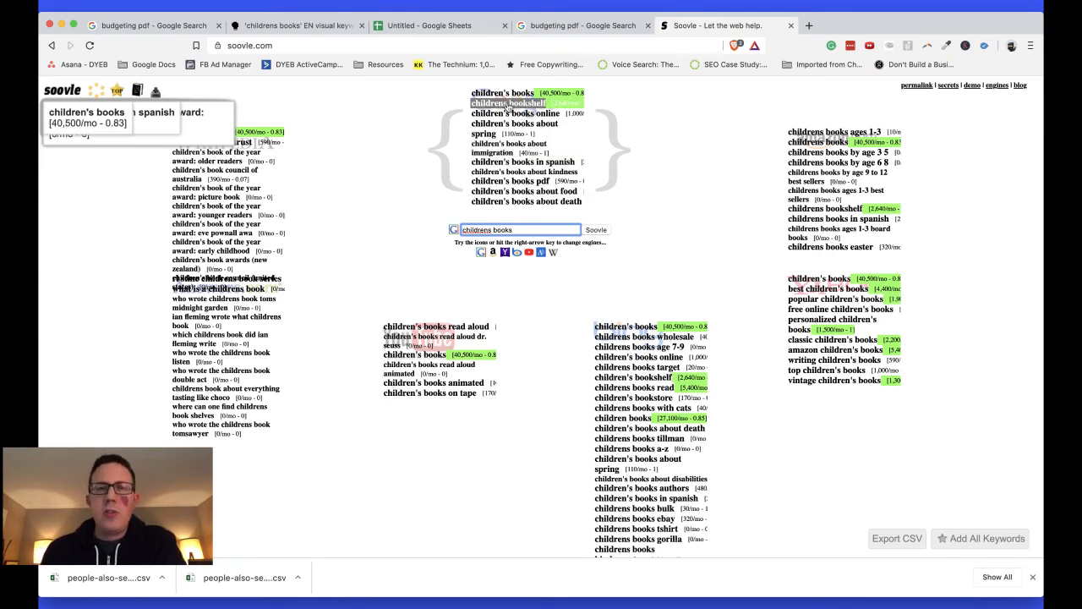
# - Revisit the budgeting pdf search, the AnswerThePublic report and the Google Sheets keyword list, and scan the childrens books report
pyautogui.click(172, 30)
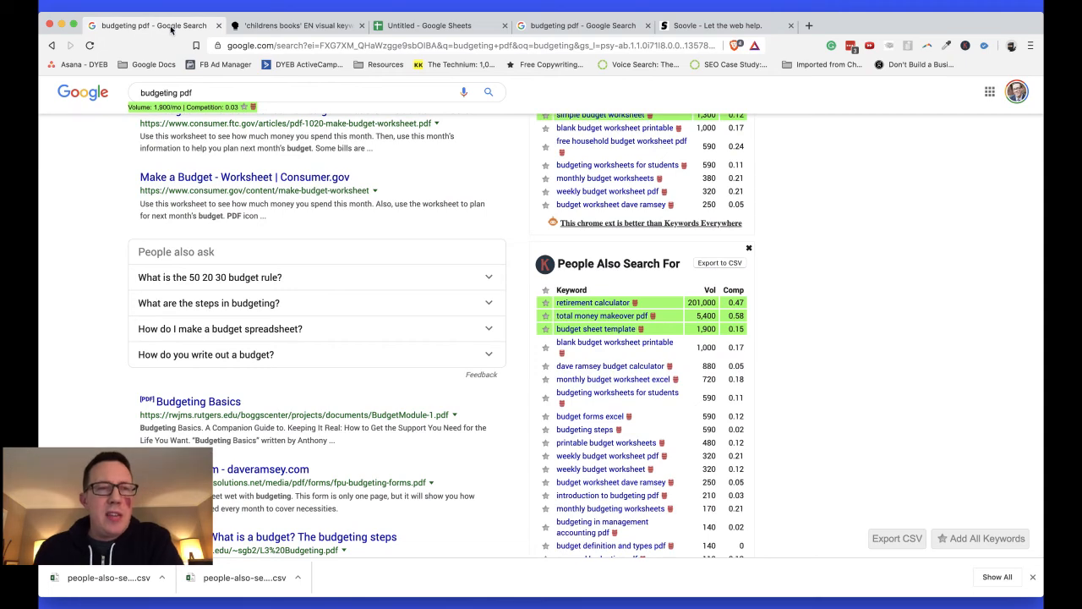
pyautogui.click(255, 28)
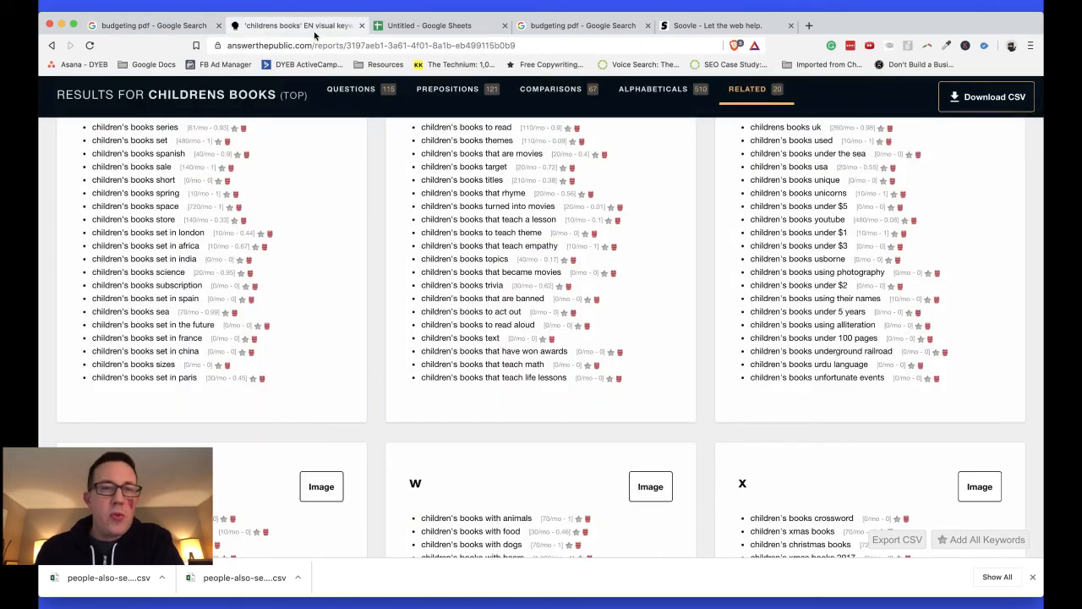
pyautogui.click(437, 27)
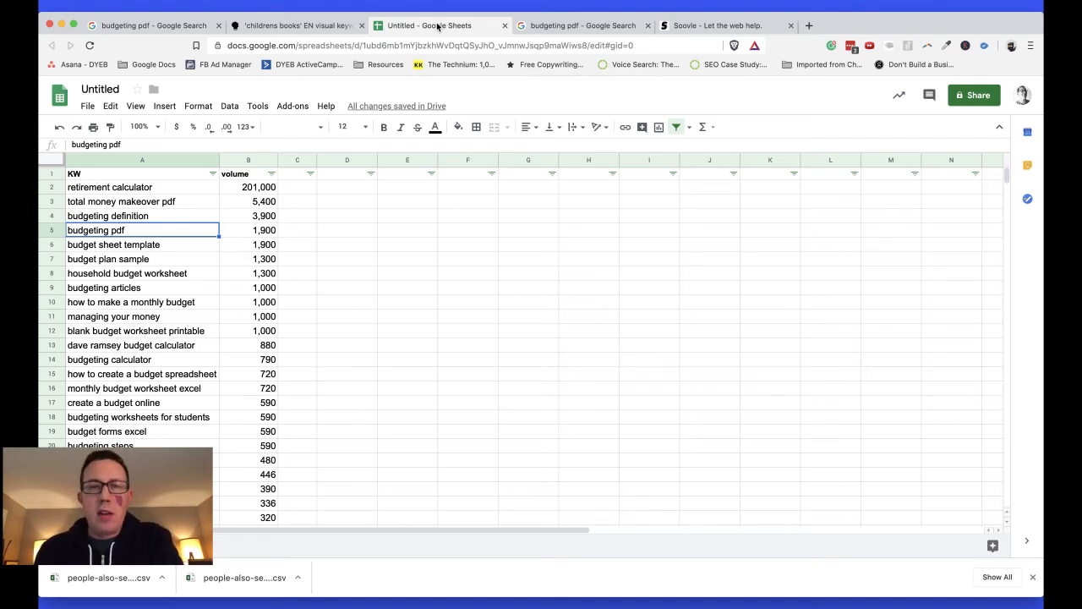
pyautogui.click(575, 27)
pyautogui.click(437, 26)
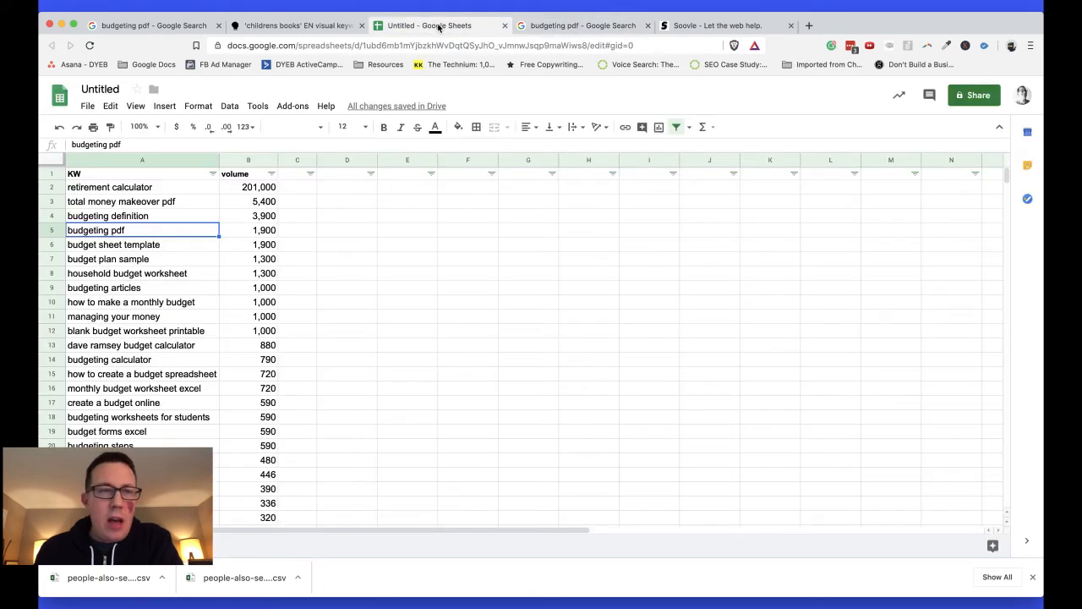
pyautogui.click(314, 27)
pyautogui.scroll(-5, 348, 148)
pyautogui.scroll(-2, 348, 148)
pyautogui.scroll(15, 348, 148)
# - View the Ahrefs dashboard in a new tab, and close that tab
pyautogui.press('super+t')
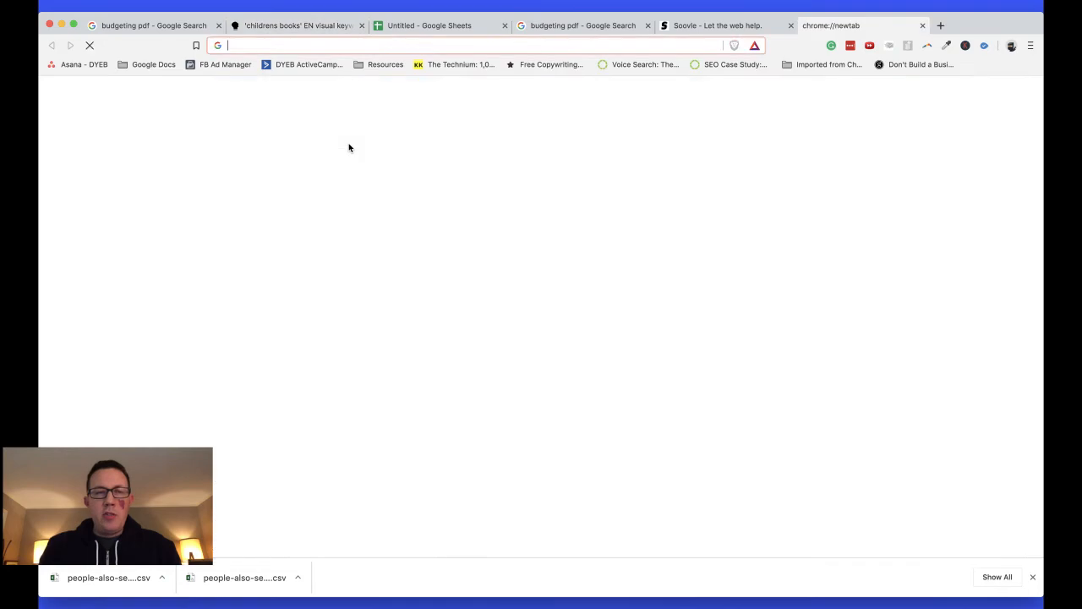
pyautogui.write('ahre')
pyautogui.press('Return')
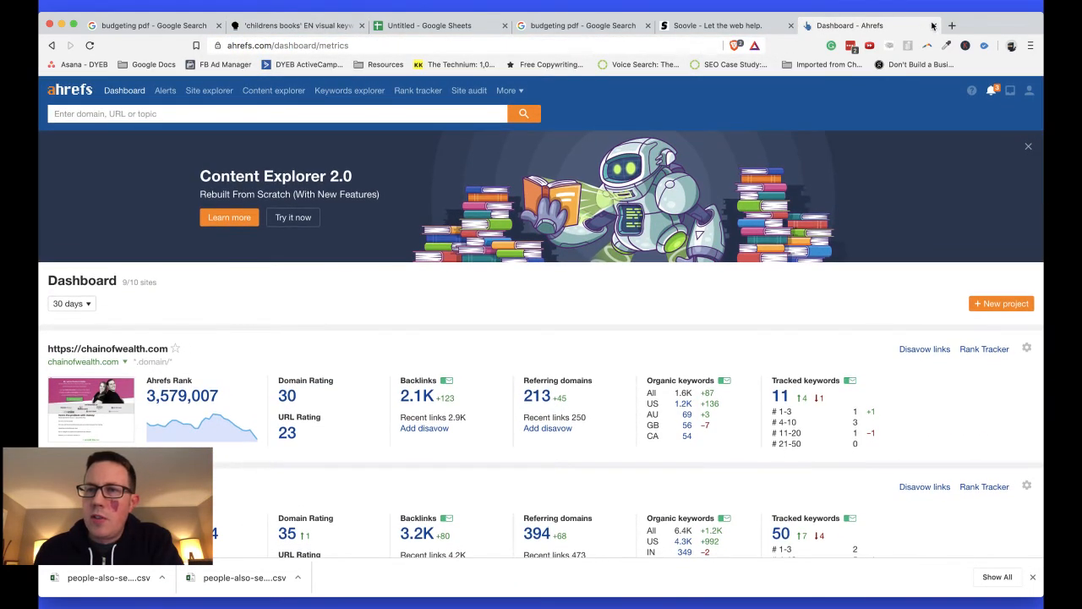
pyautogui.click(934, 26)
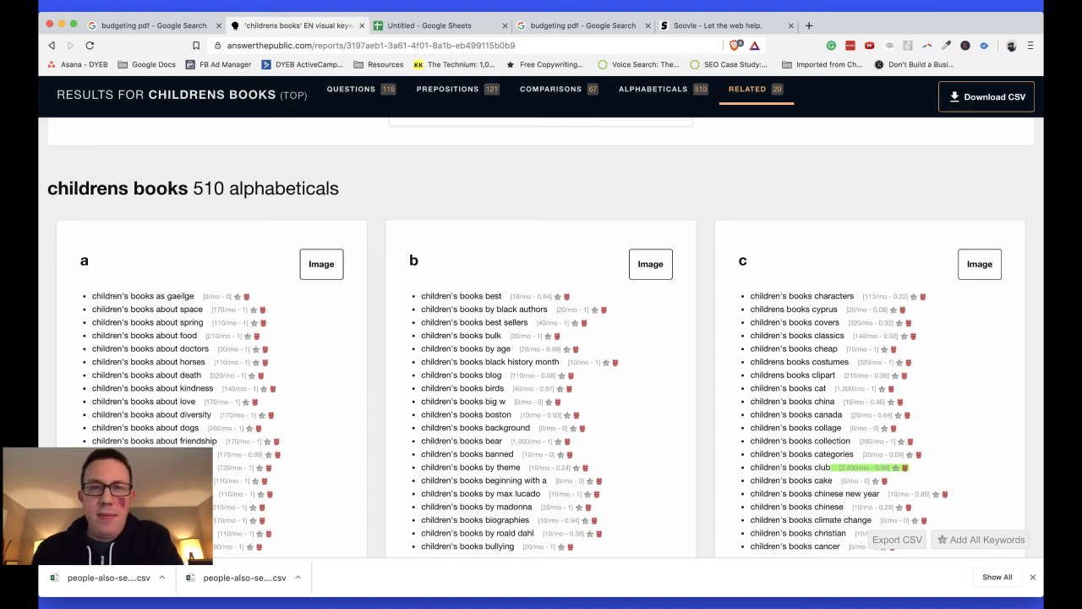
pyautogui.scroll(-2, 263, 258)
pyautogui.scroll(3, 263, 259)
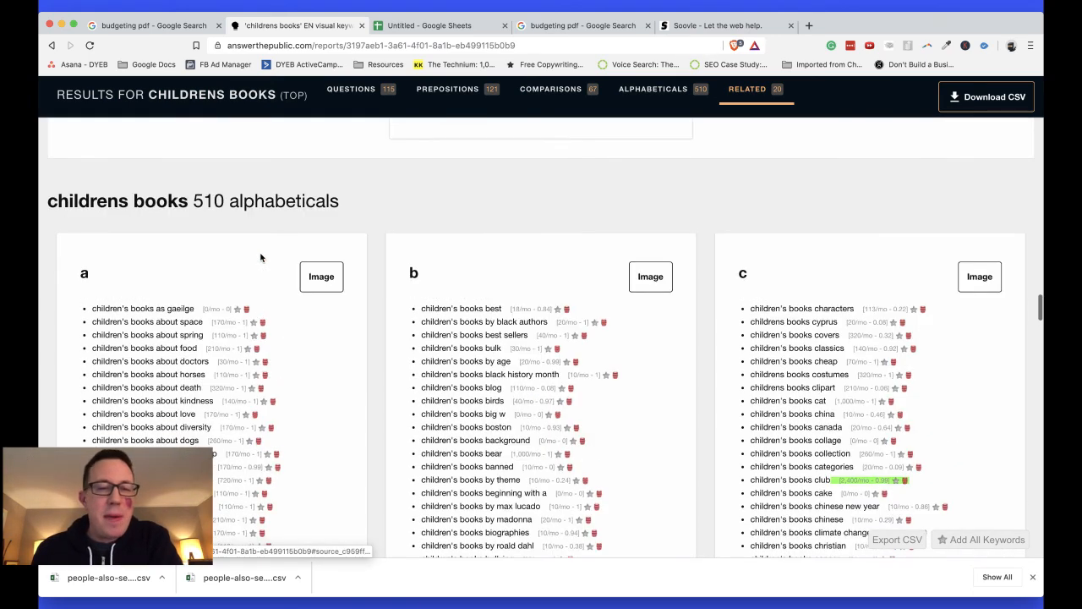